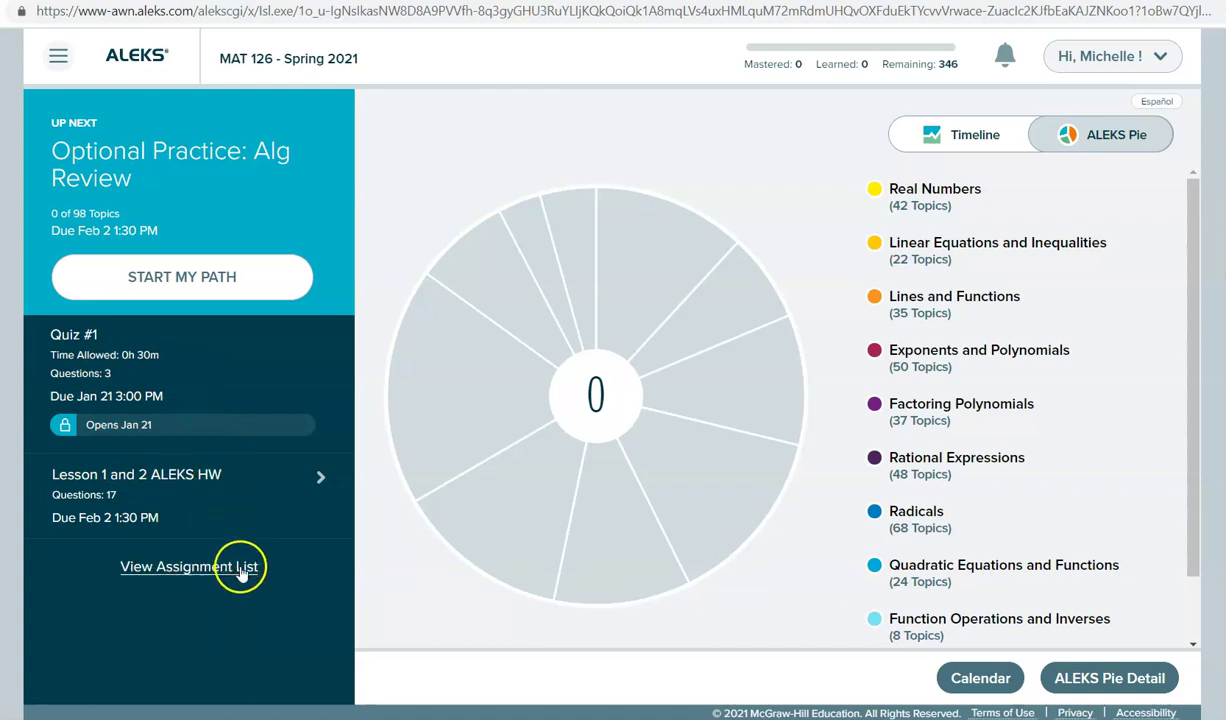
Review the full assignment list and open the Lesson 1 and 2 ALEKS HW assignment
{"action": "left_click", "coordinate": [162, 567]}
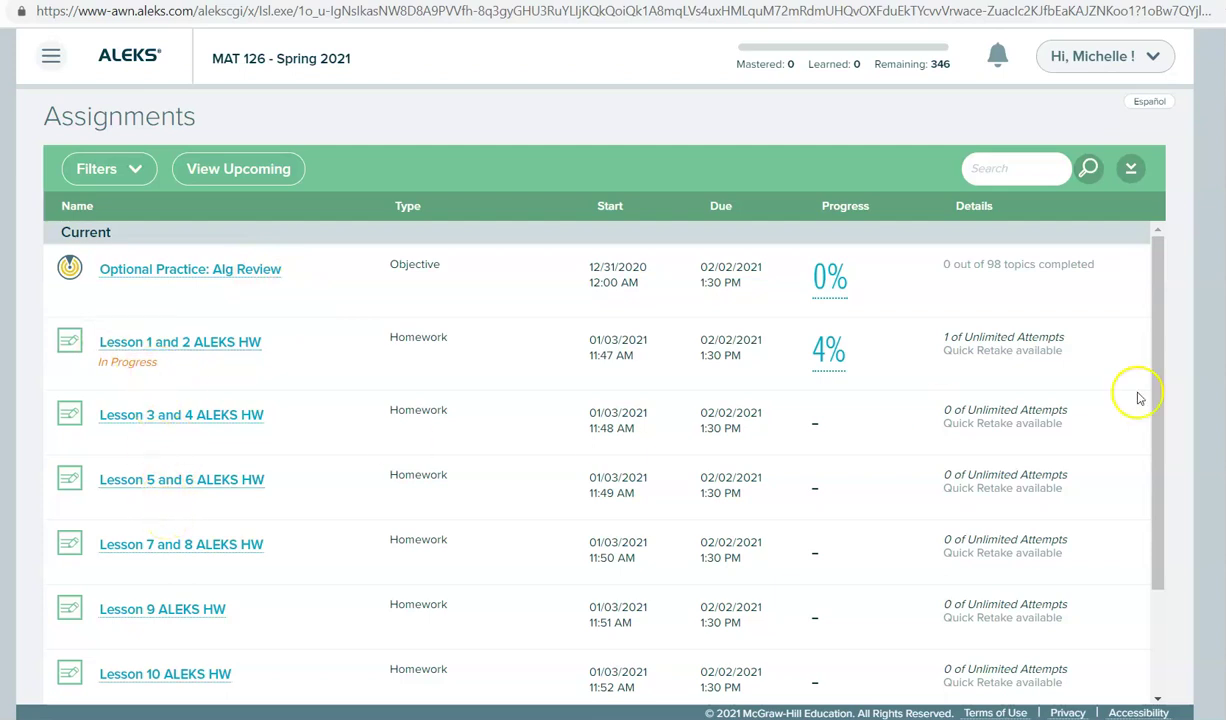
{"action": "left_click_drag", "start_coordinate": [1160, 334], "coordinate": [1162, 536]}
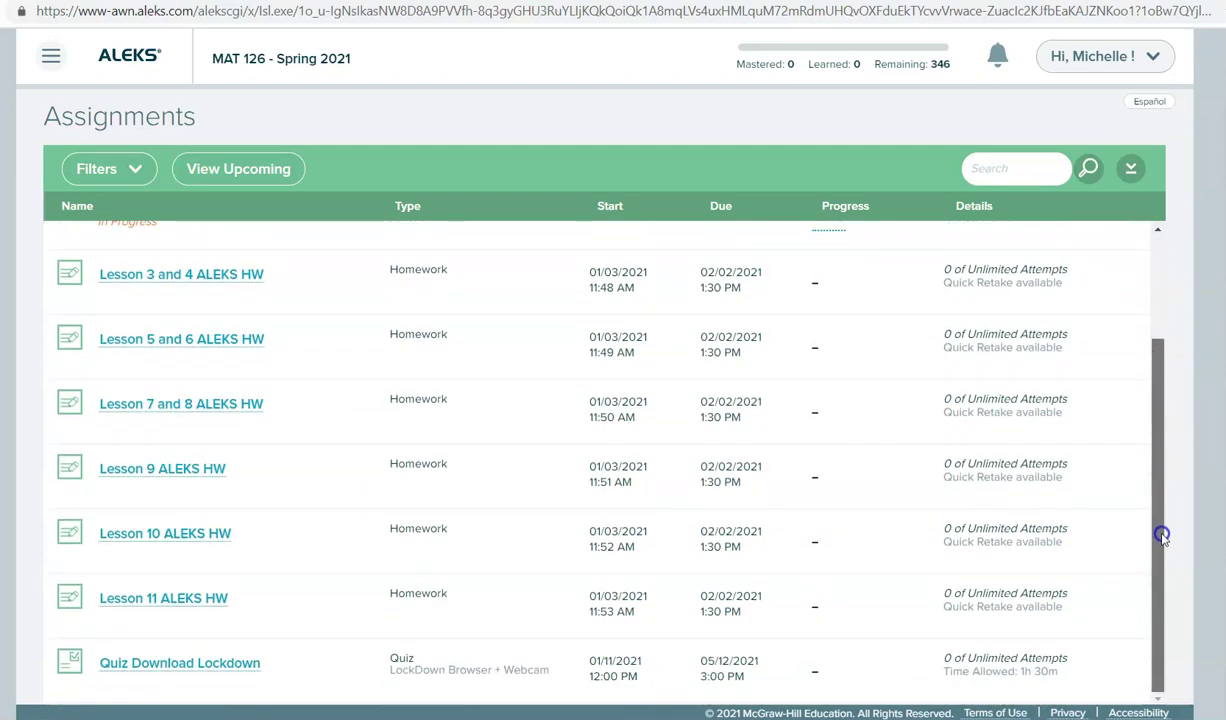
{"action": "left_click_drag", "start_coordinate": [1160, 485], "coordinate": [1136, 312]}
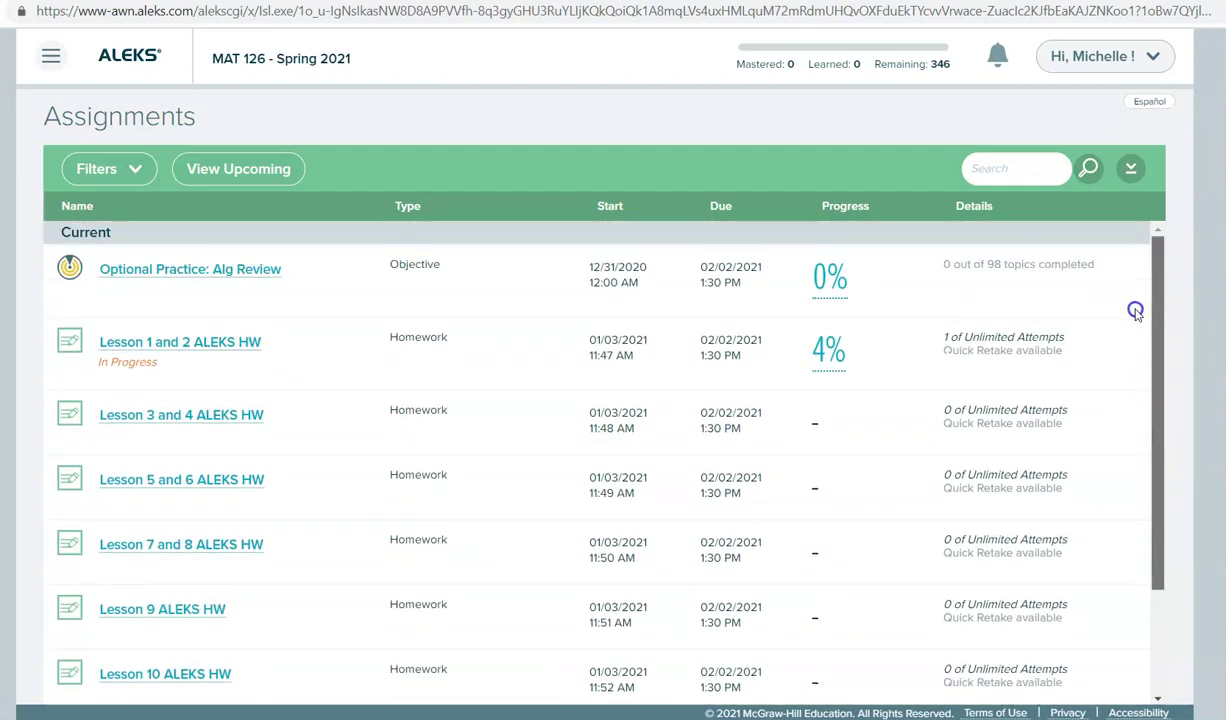
{"action": "left_click", "coordinate": [189, 350]}
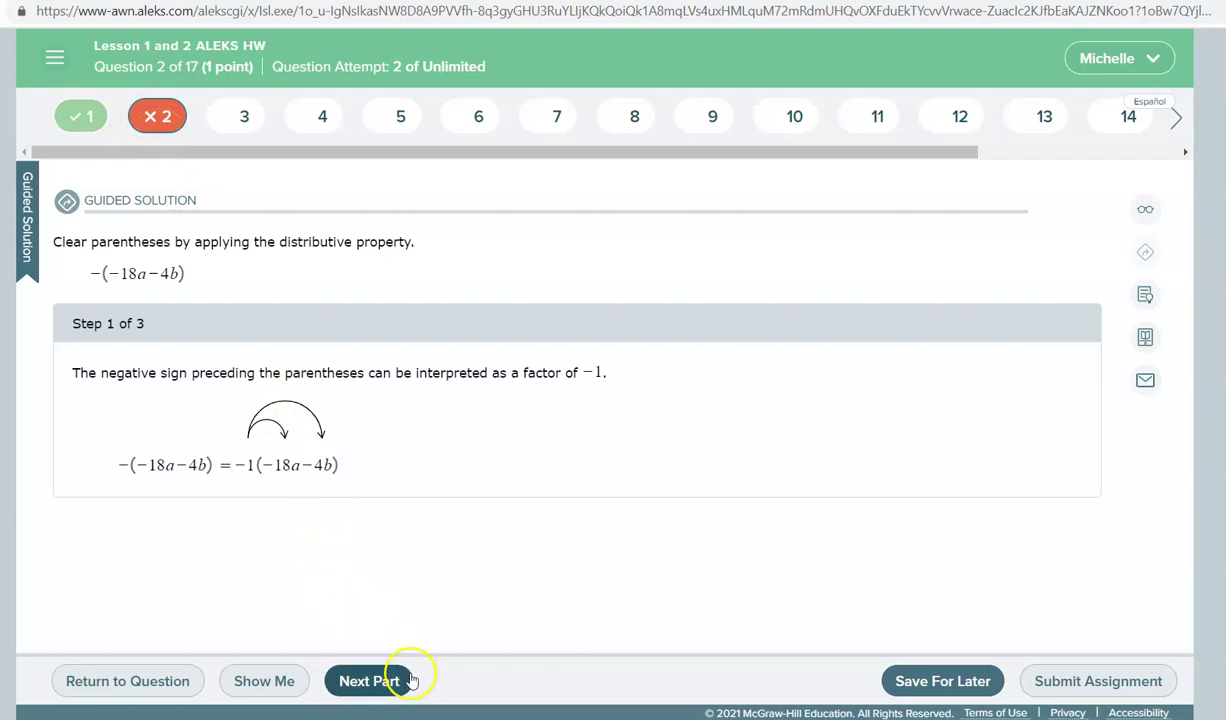
Leave the guided solution for question 2 and request another version of the question
{"action": "left_click", "coordinate": [166, 681]}
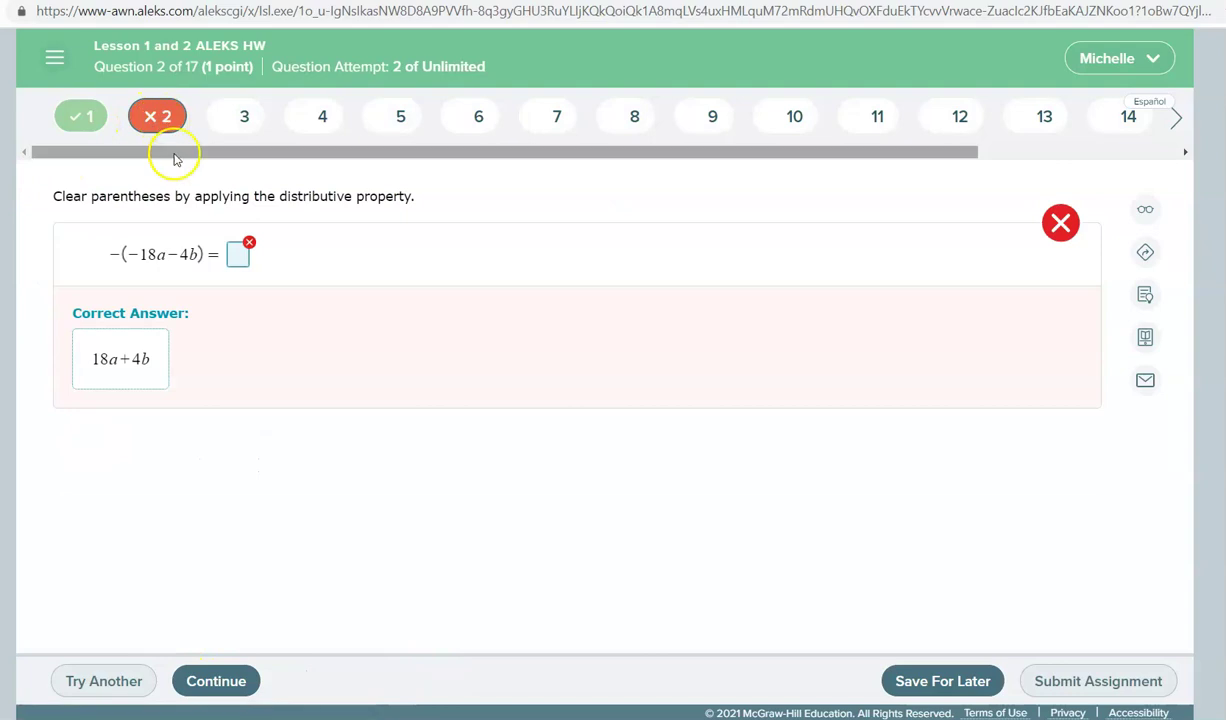
{"action": "left_click", "coordinate": [100, 680]}
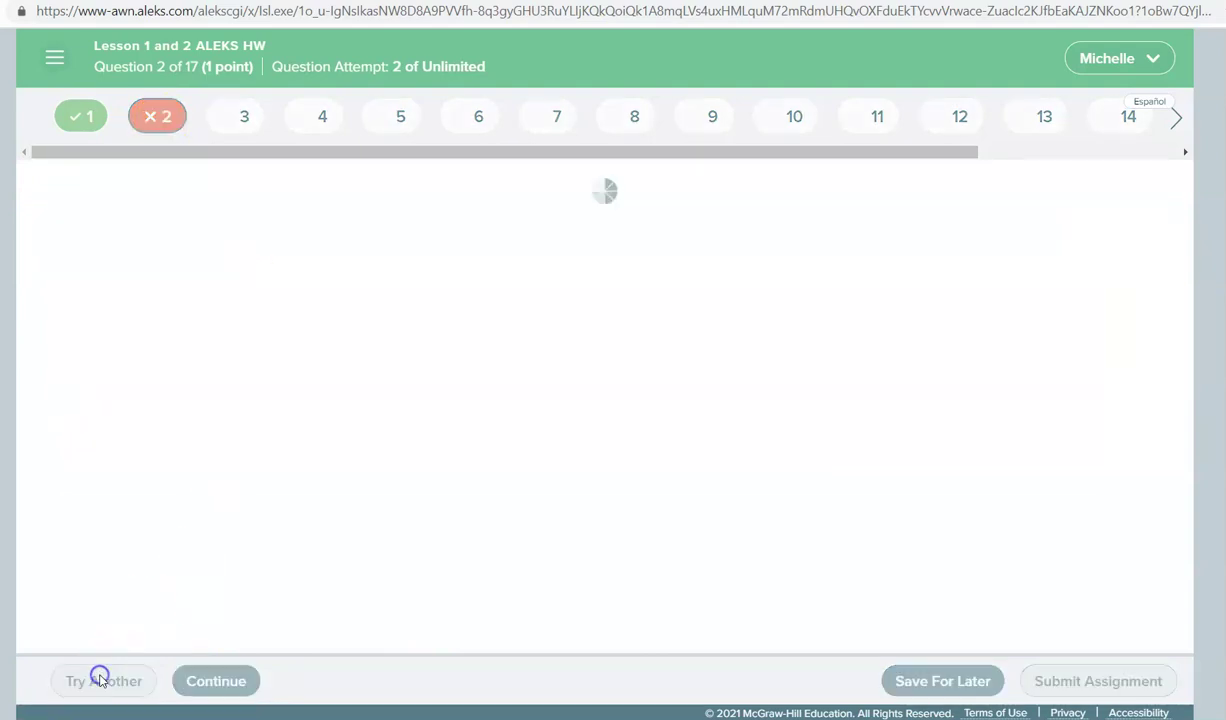
Try 10 as the answer for expanding −(−14a−10b) and check it
{"action": "left_click", "coordinate": [249, 268]}
{"action": "type", "text": "10"}
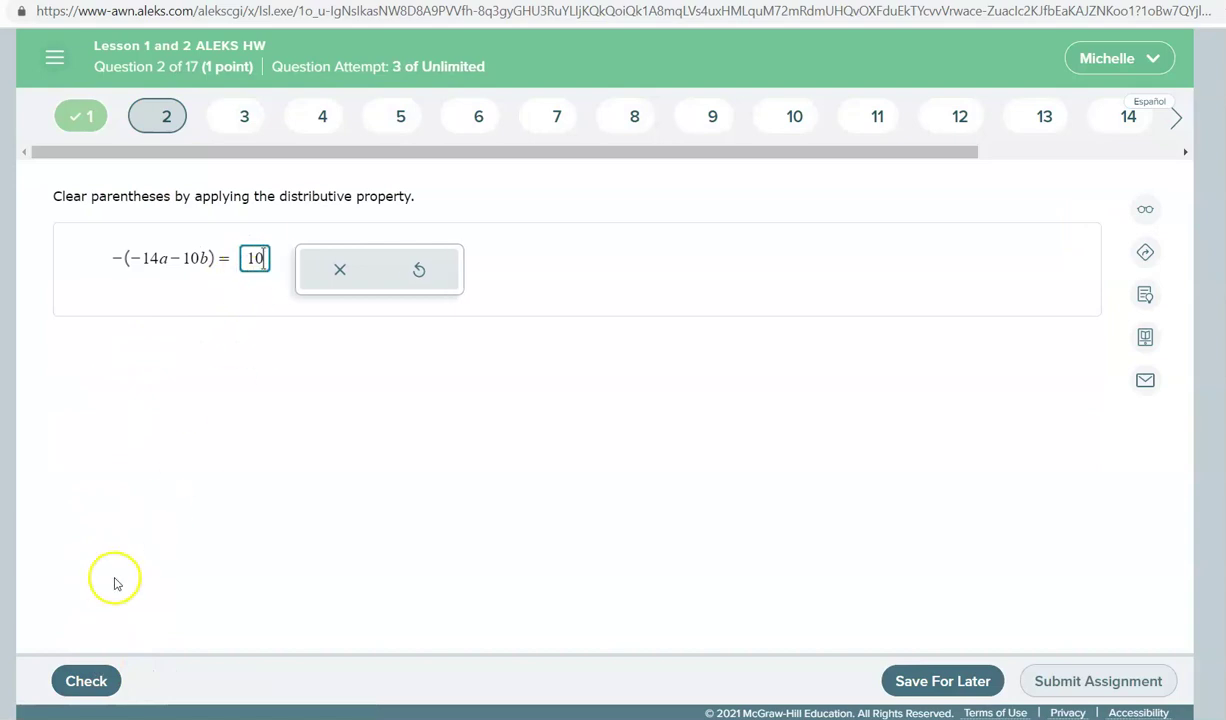
{"action": "left_click", "coordinate": [88, 682]}
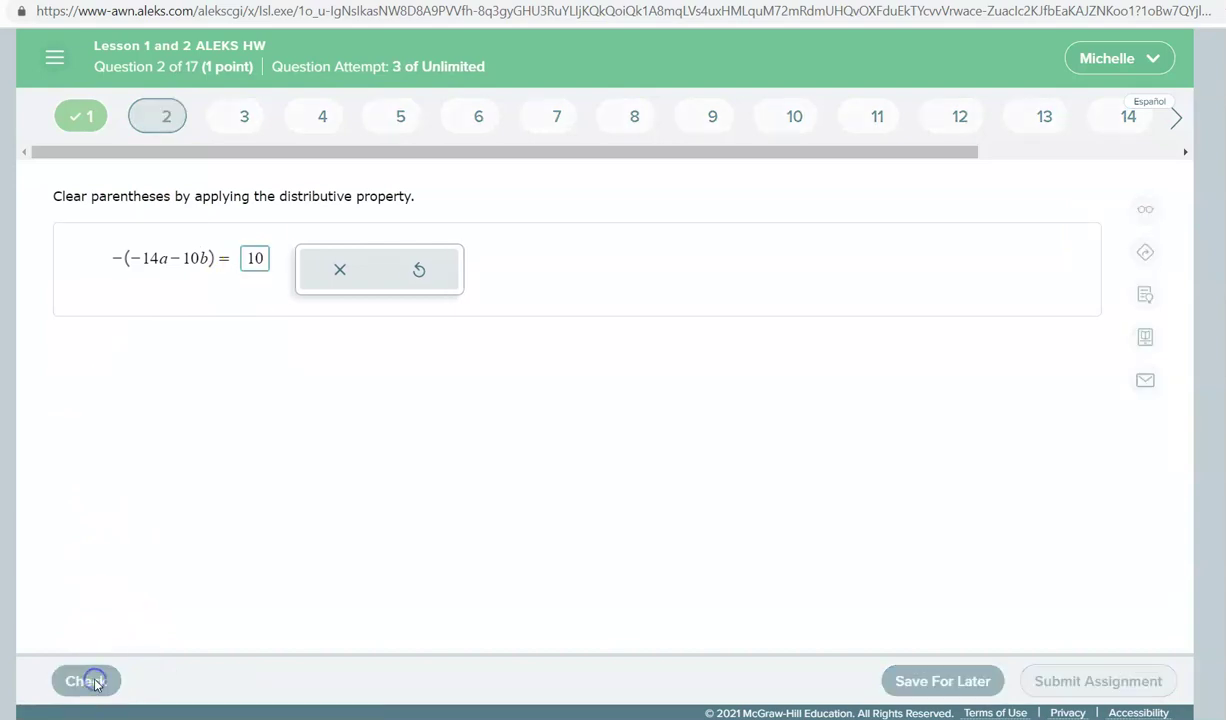
Replace the answer to question 2 with 14a + 10b and recheck it
{"action": "double_click", "coordinate": [263, 264]}
{"action": "key", "text": "BackSpace"}
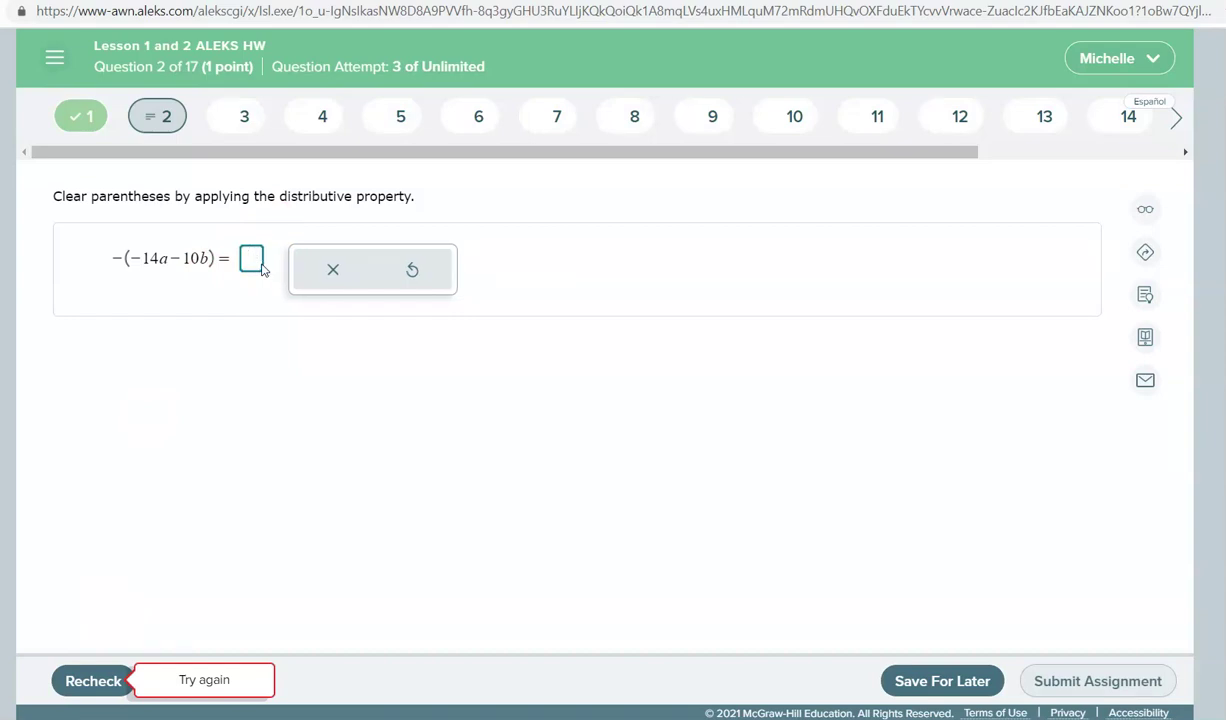
{"action": "type", "text": "14"}
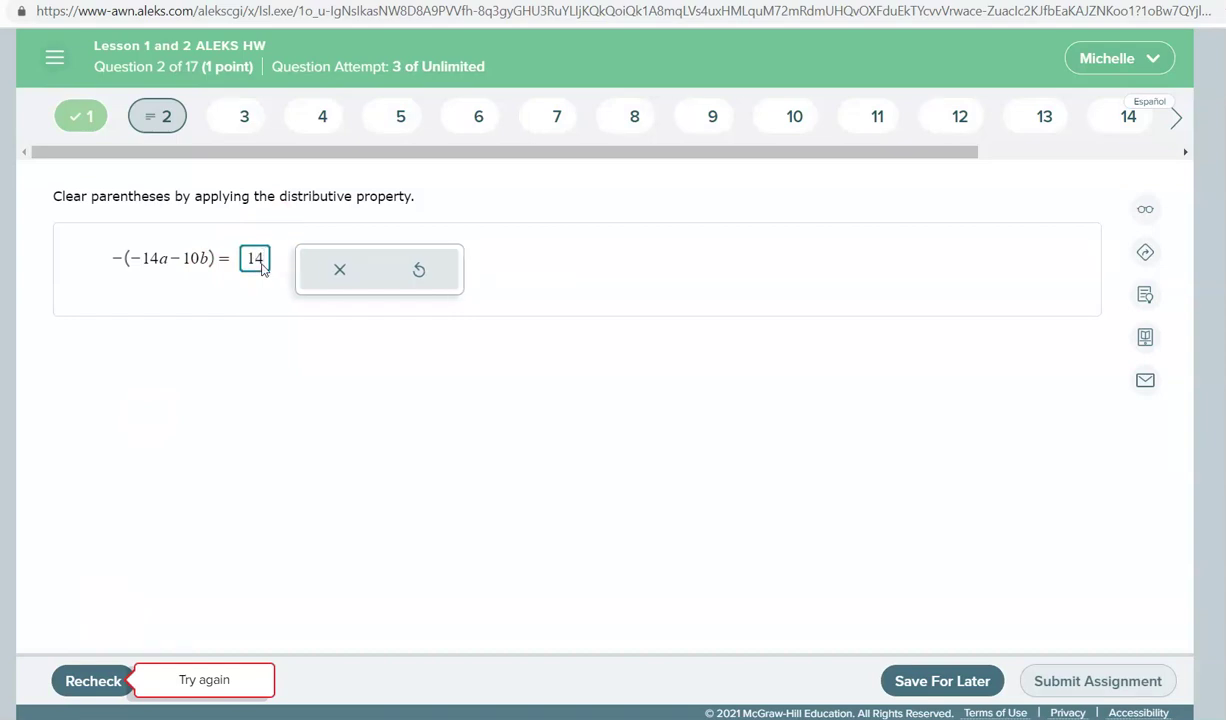
{"action": "type", "text": "a + 10b"}
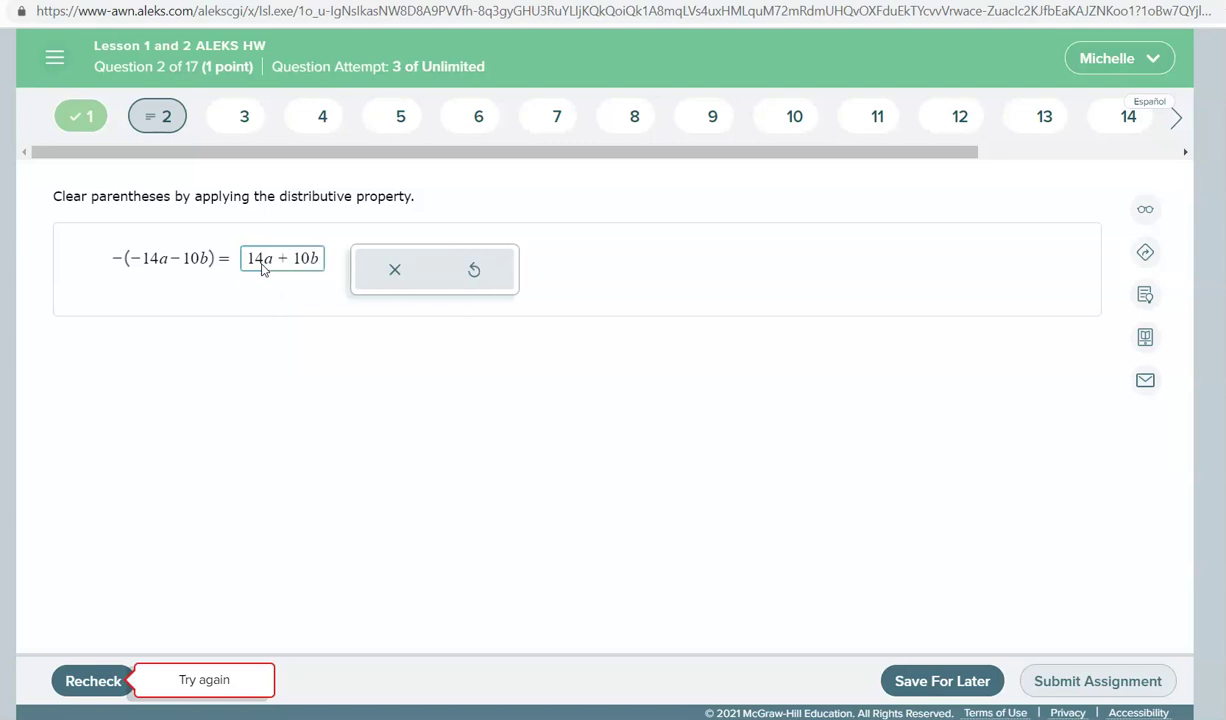
{"action": "left_click", "coordinate": [74, 676]}
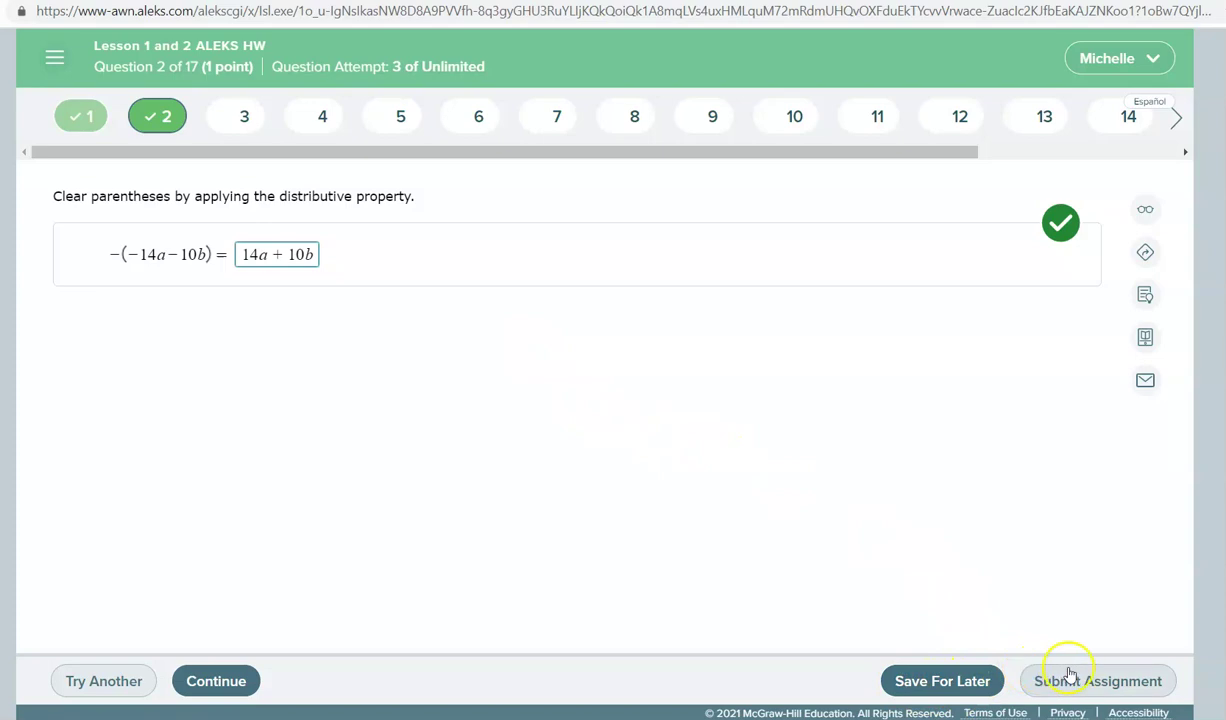
Submit the Lesson 1 and 2 homework with the remaining questions unanswered and review the progress on its confirmation page
{"action": "left_click", "coordinate": [1095, 690]}
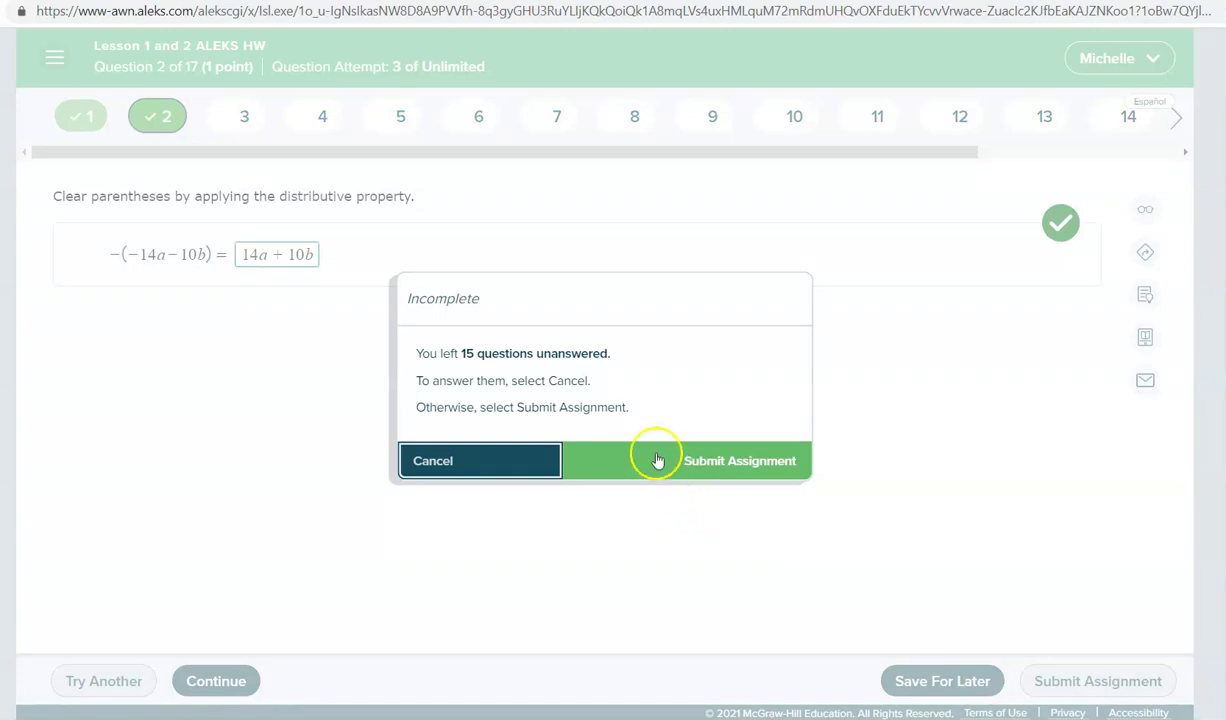
{"action": "left_click", "coordinate": [748, 462]}
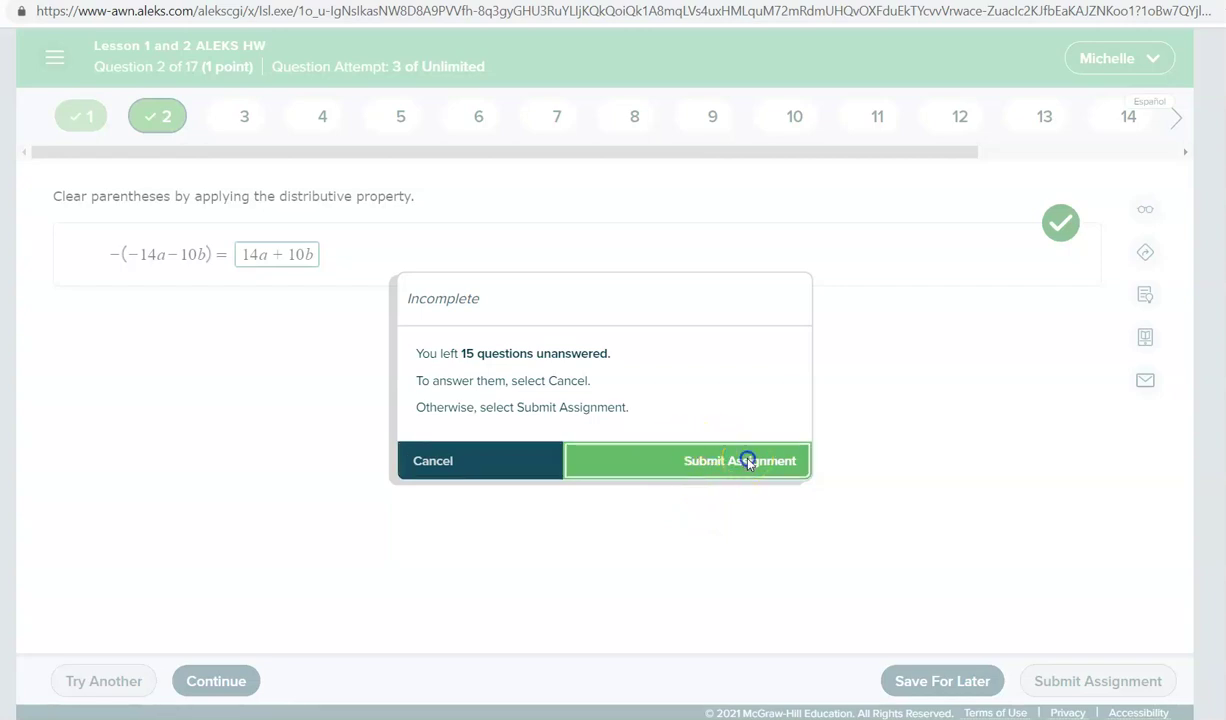
{"action": "left_click", "coordinate": [325, 181]}
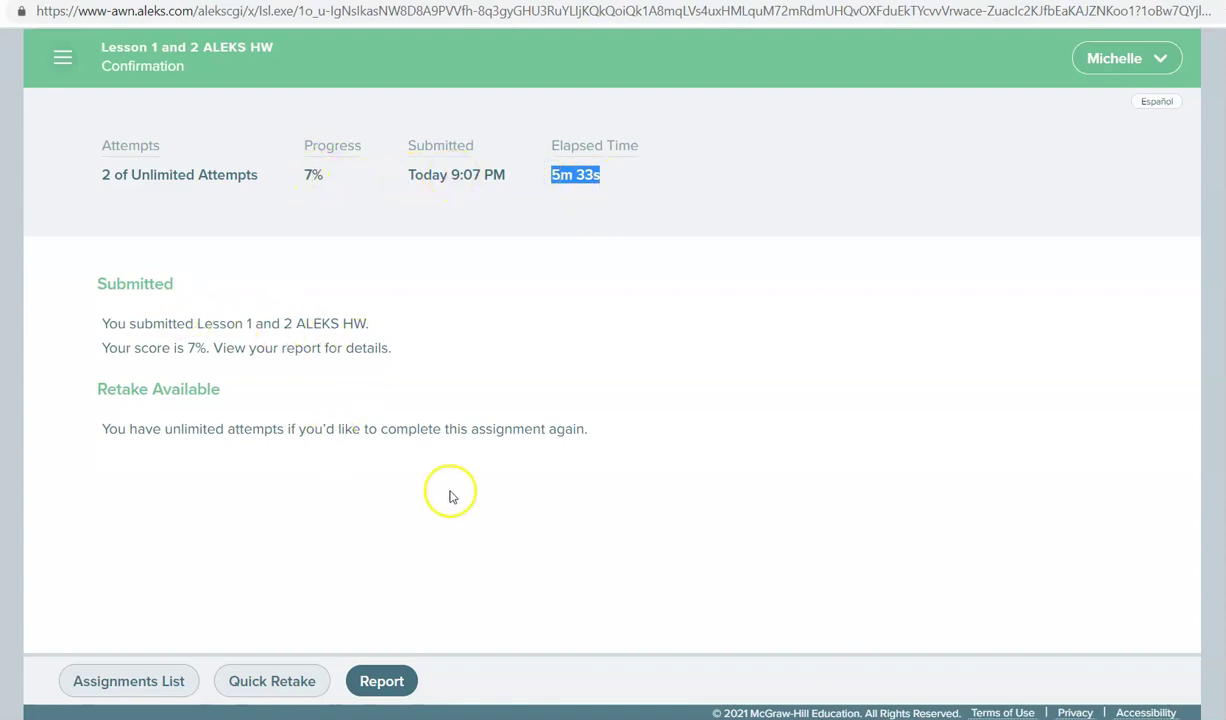
Start a quick retake of the homework and submit it without answering question 3 or any following question
{"action": "left_click", "coordinate": [304, 683]}
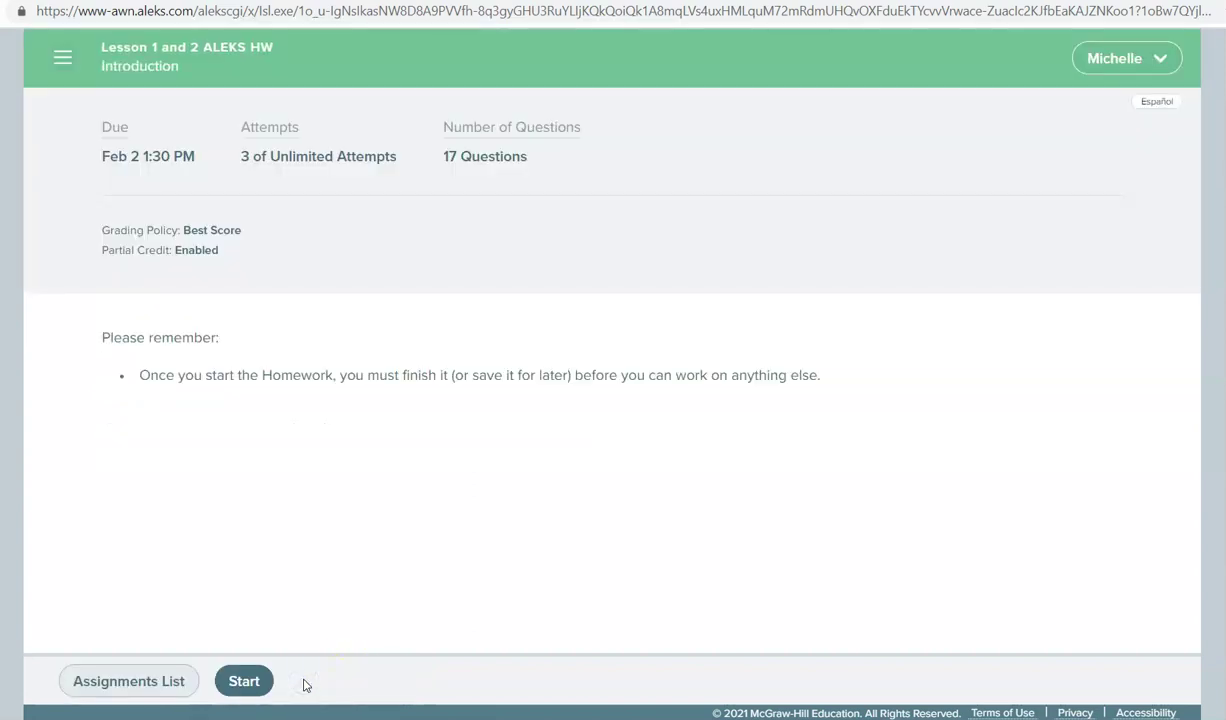
{"action": "left_click", "coordinate": [244, 681]}
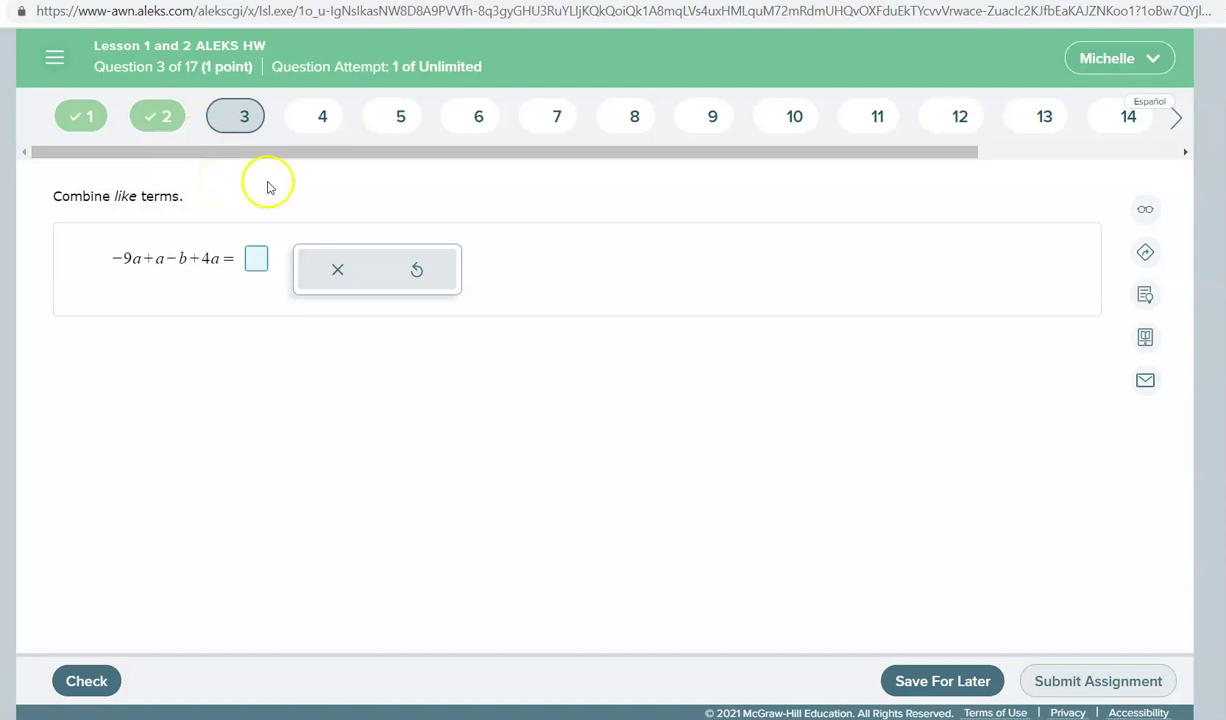
{"action": "left_click", "coordinate": [1083, 683]}
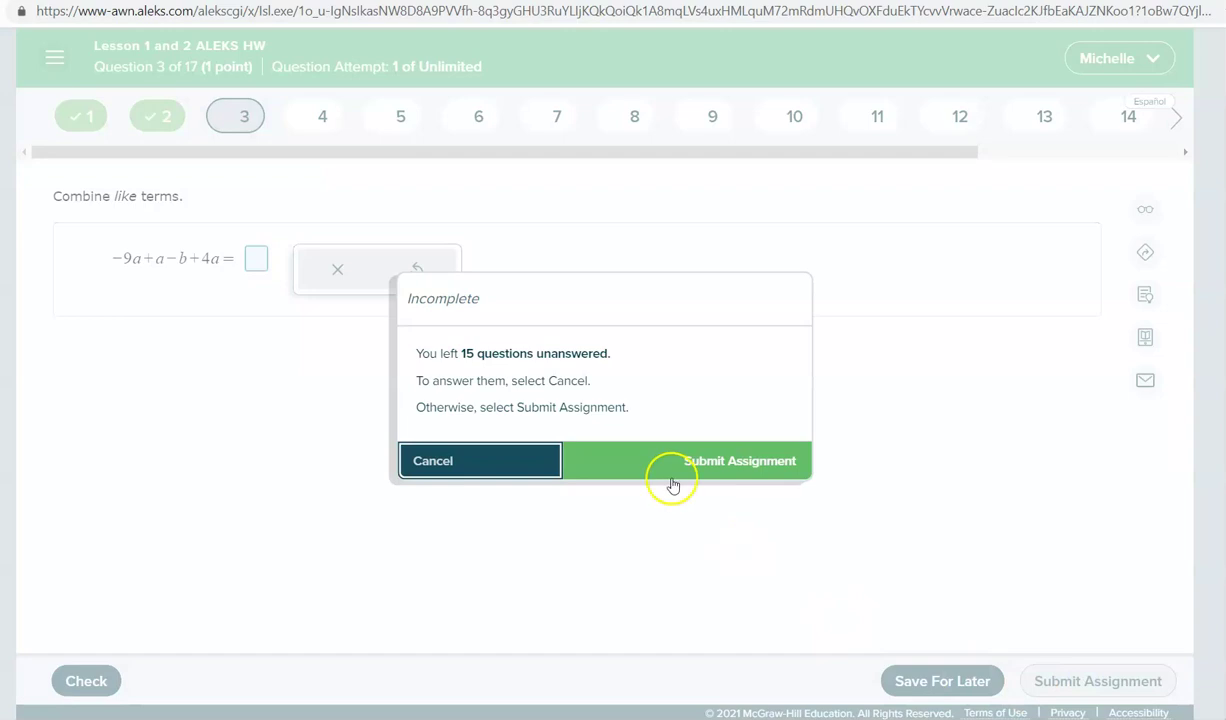
{"action": "left_click", "coordinate": [713, 468]}
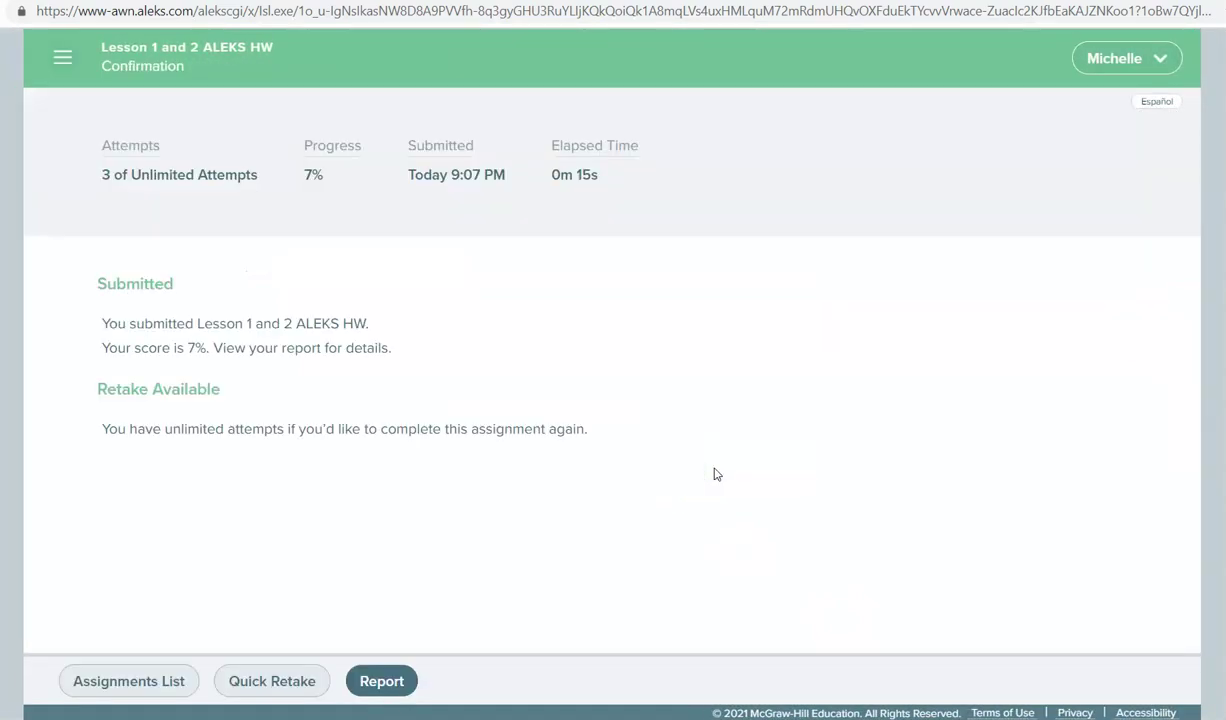
View the report for the submitted retake and go back to the assignment list
{"action": "left_click", "coordinate": [378, 682]}
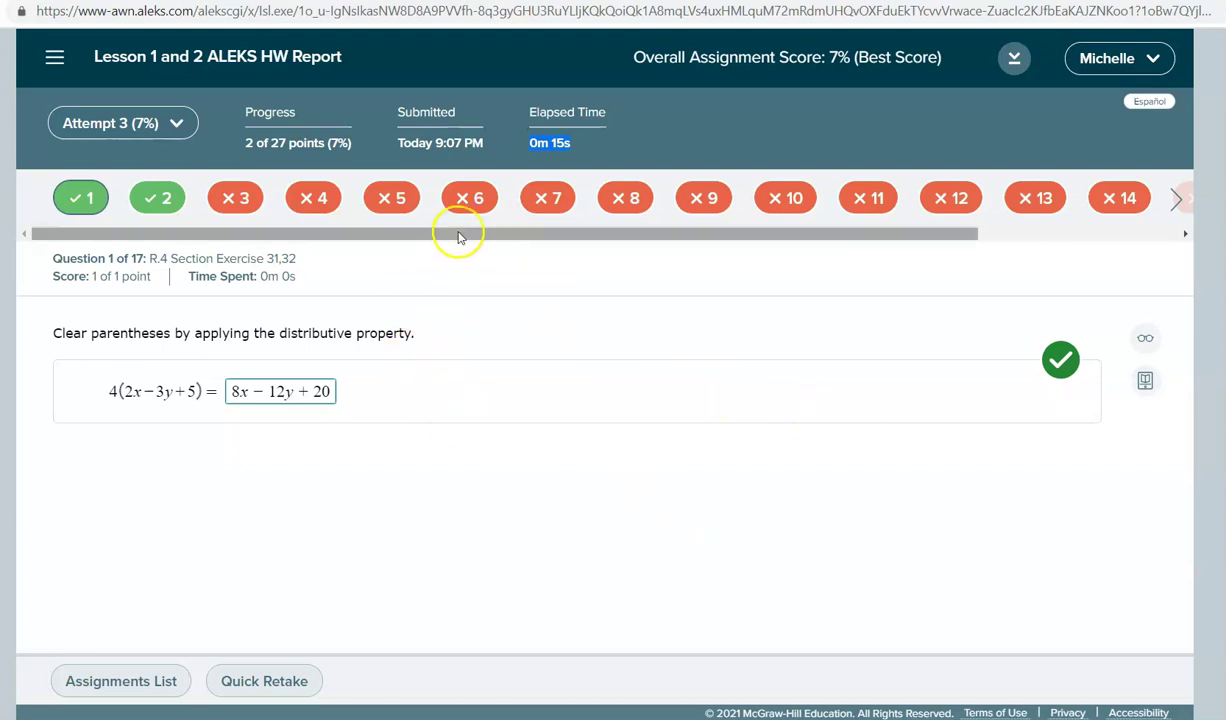
{"action": "left_click", "coordinate": [57, 60]}
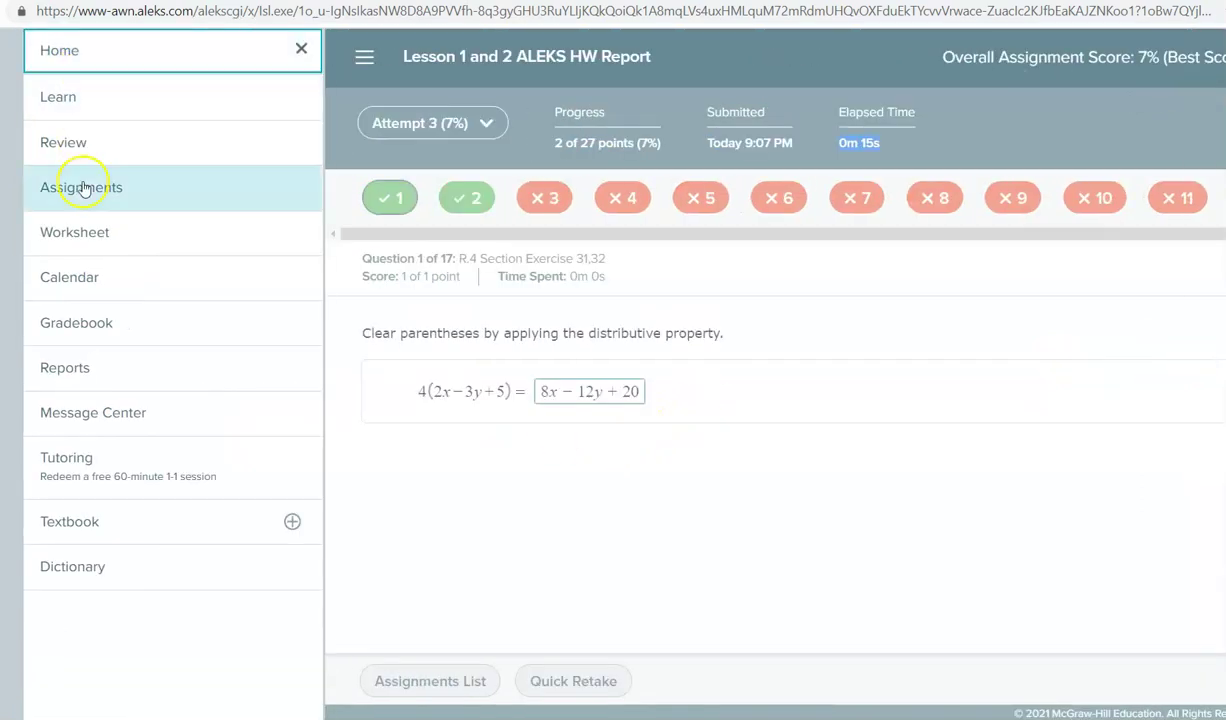
{"action": "left_click", "coordinate": [357, 56]}
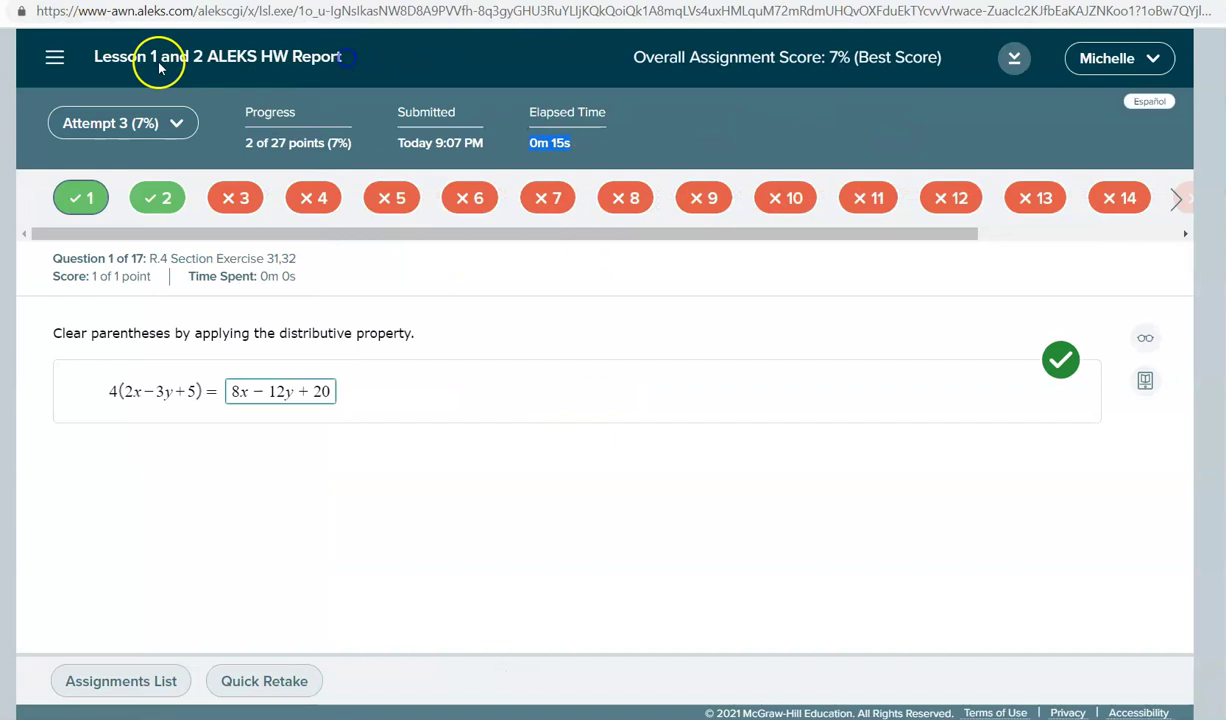
{"action": "left_click", "coordinate": [55, 58]}
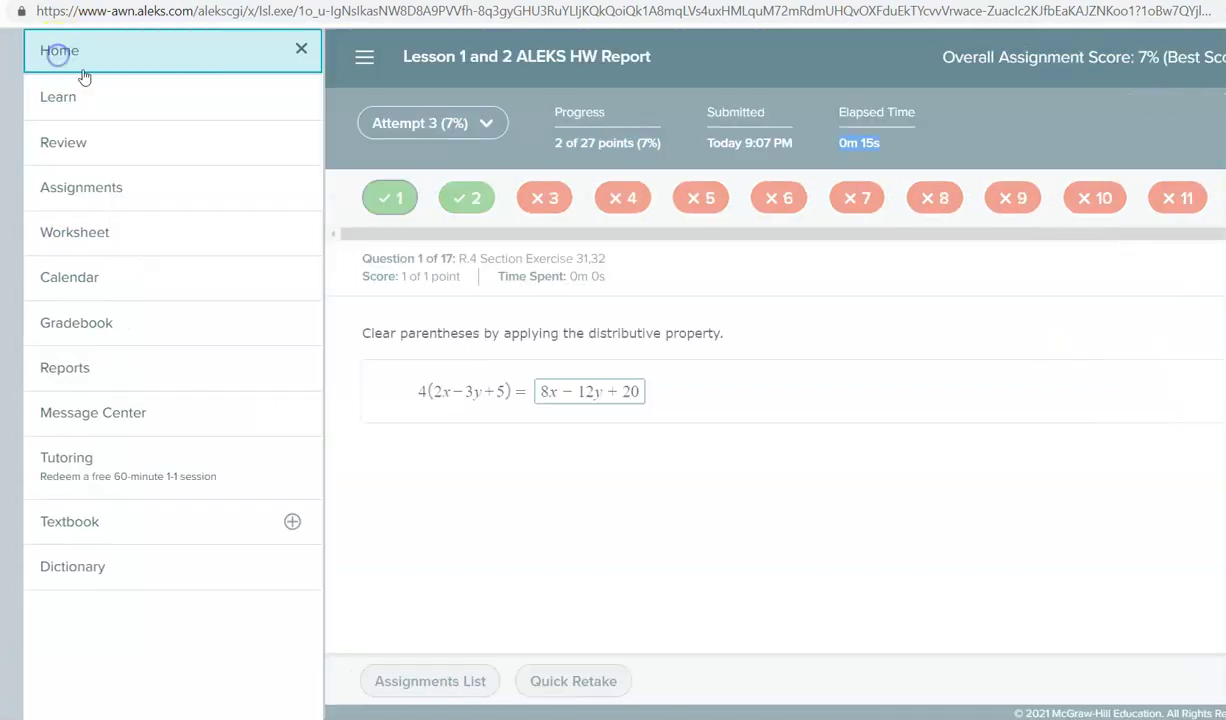
{"action": "left_click", "coordinate": [82, 197]}
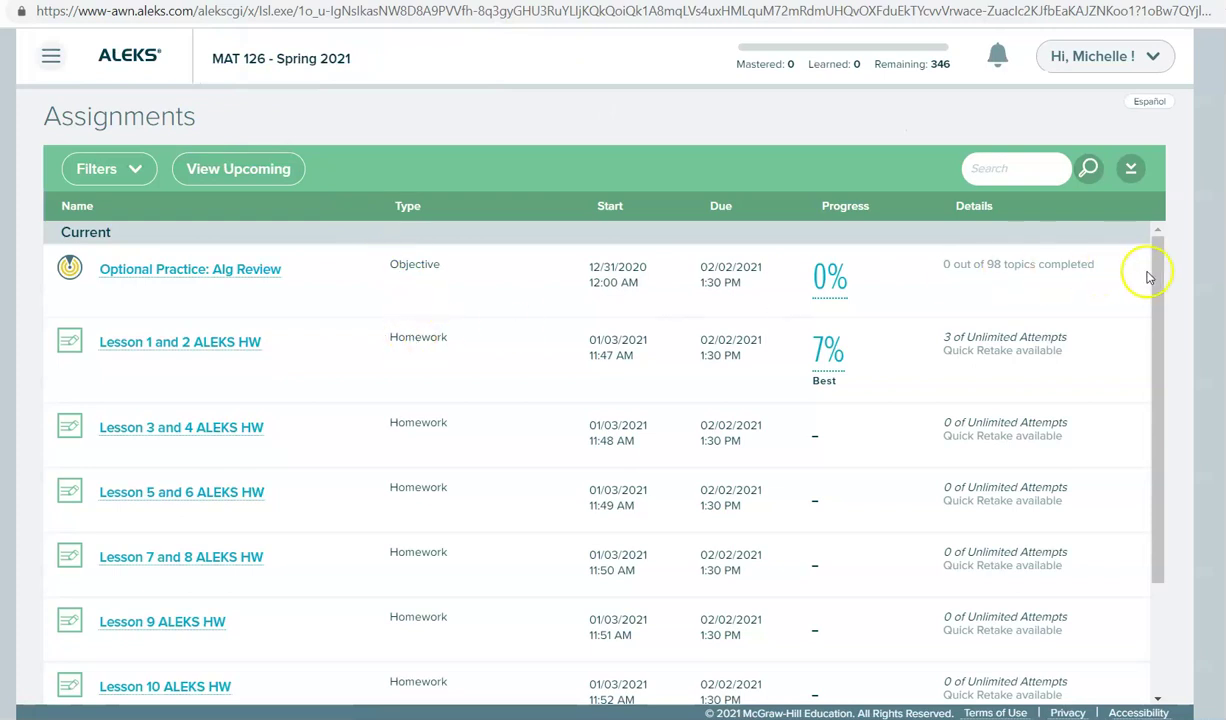
Examine the due dates of the homework assignments in the list
{"action": "left_click_drag", "start_coordinate": [1157, 246], "coordinate": [1166, 316]}
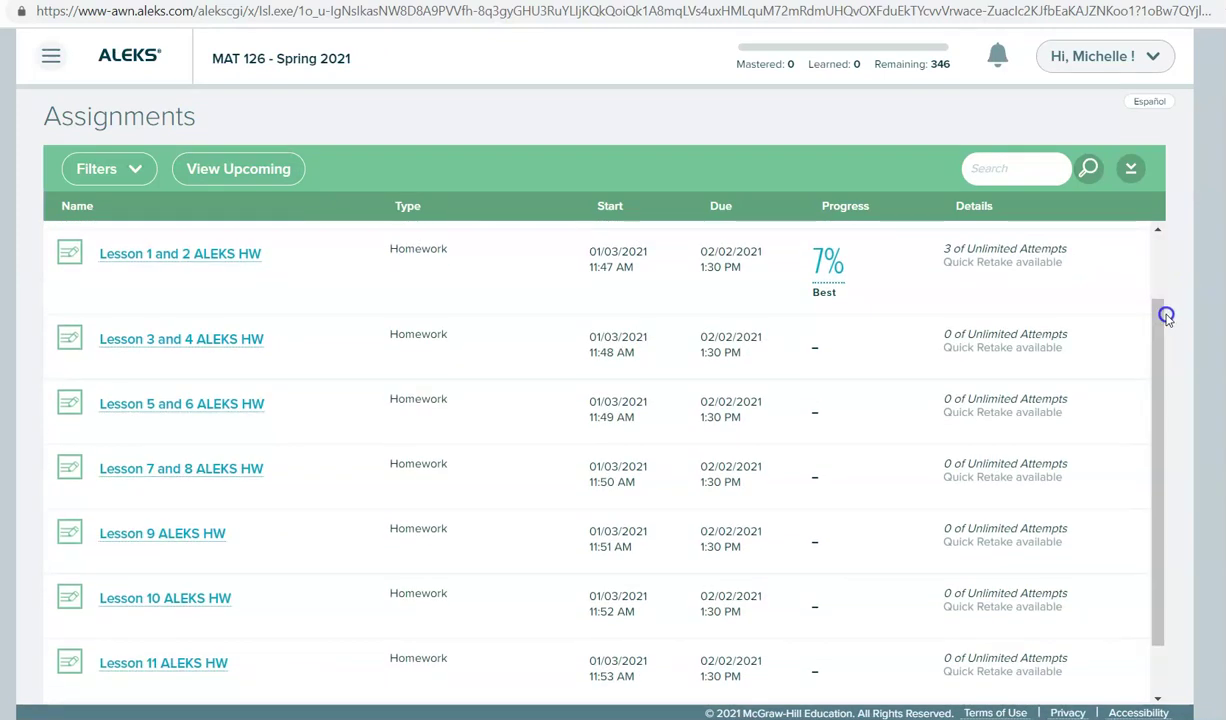
{"action": "left_click_drag", "start_coordinate": [717, 205], "coordinate": [740, 688]}
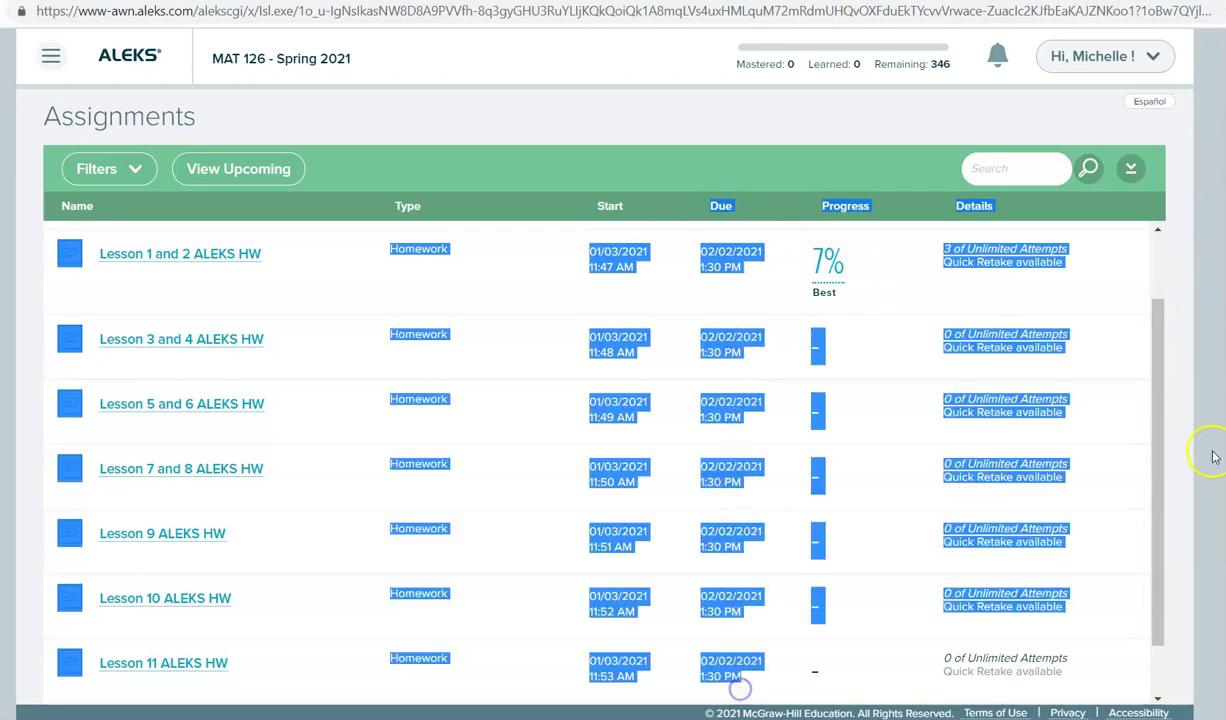
{"action": "scroll", "coordinate": [1150, 364], "scroll_direction": "up", "scroll_amount": 2}
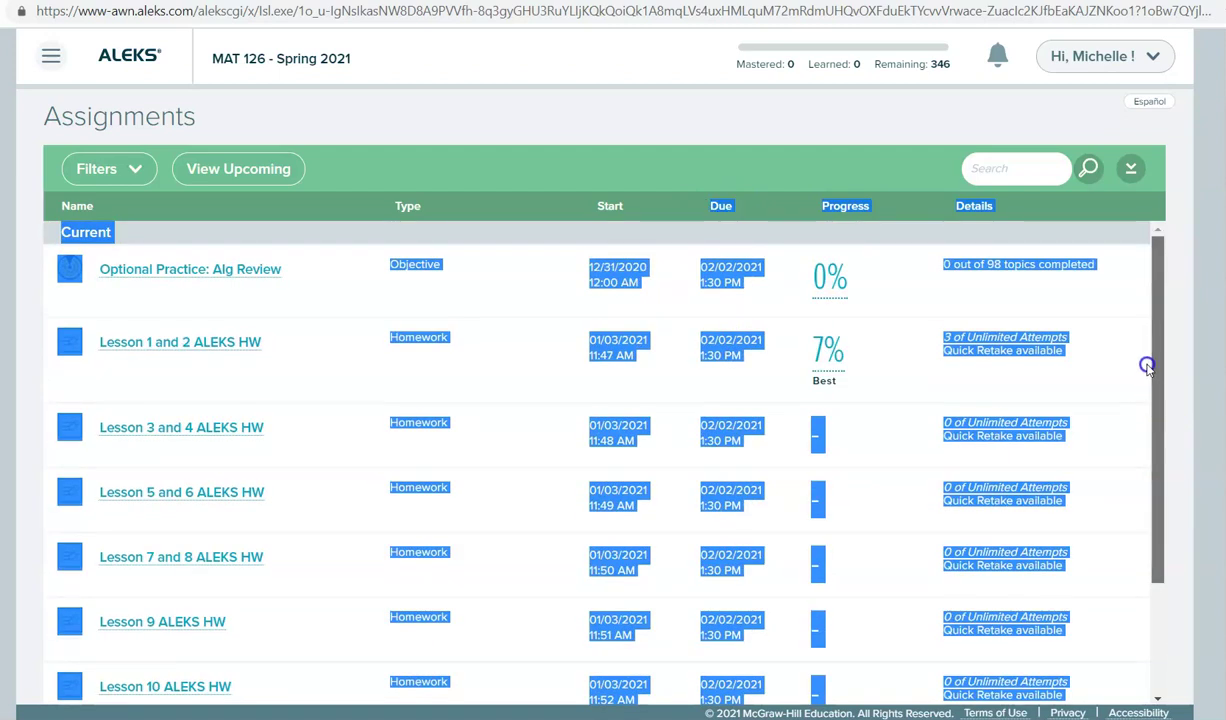
{"action": "left_click", "coordinate": [984, 161]}
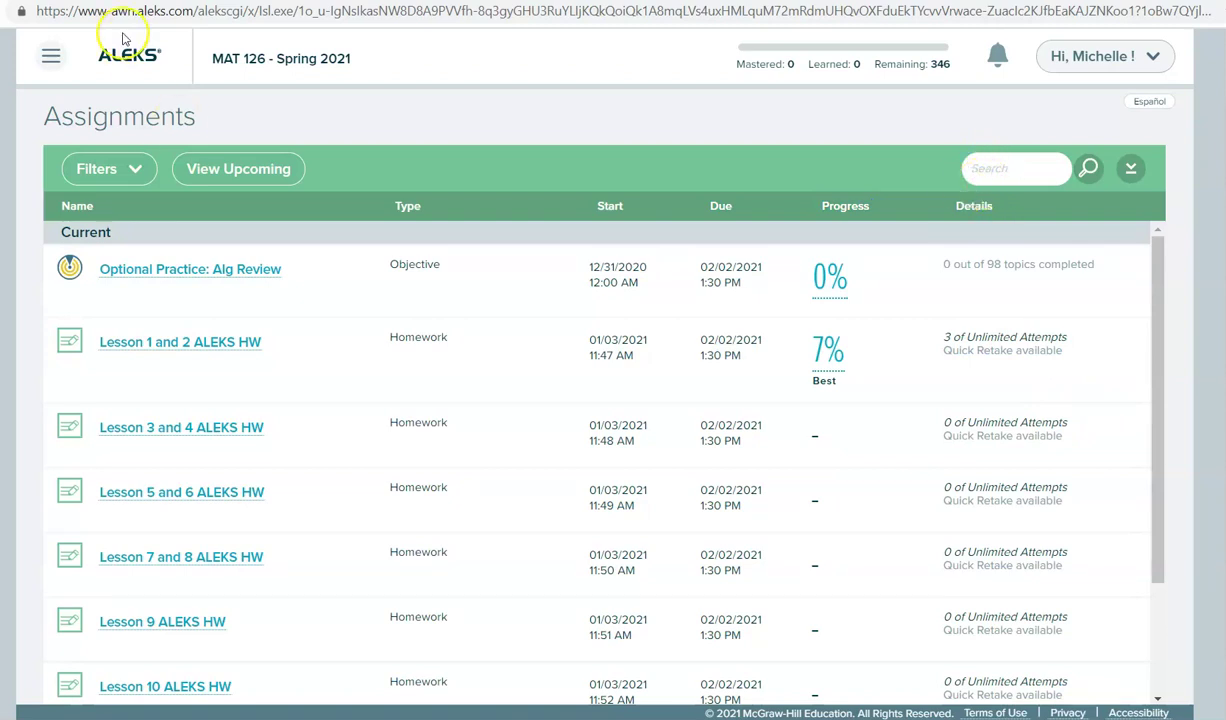
Start another attempt of Lesson 1 and 2 ALEKS HW and open the explanation for question 3
{"action": "left_click", "coordinate": [157, 345]}
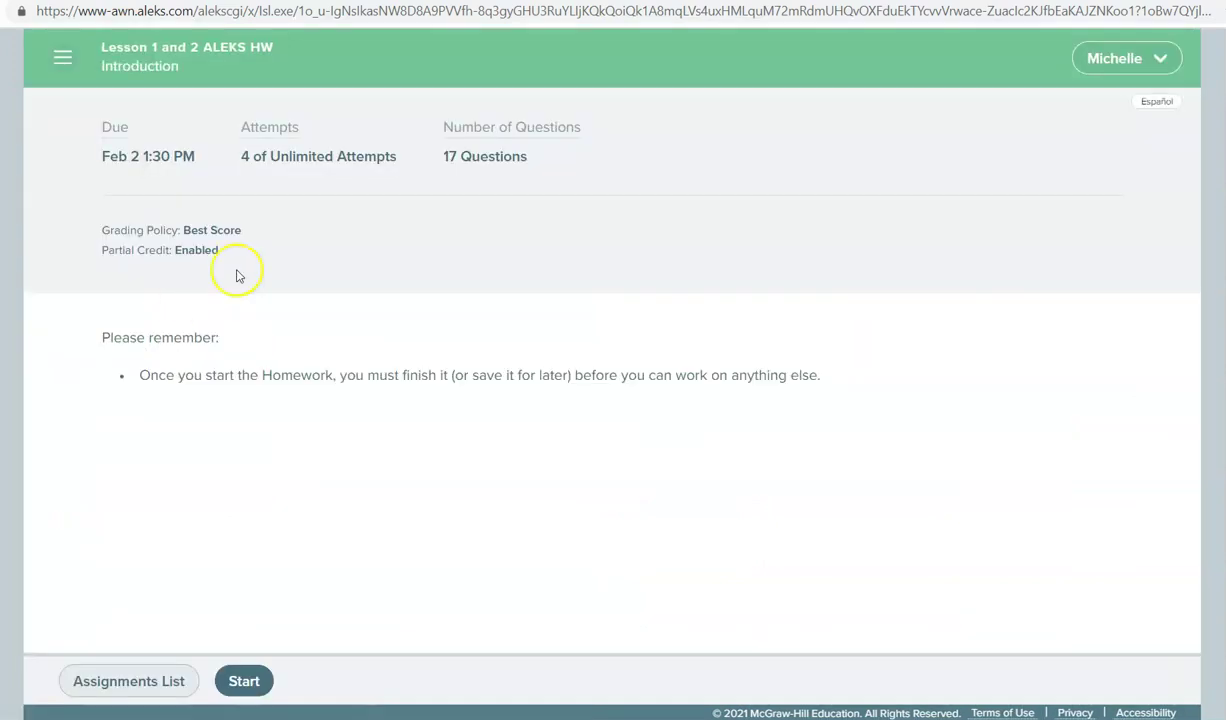
{"action": "left_click", "coordinate": [243, 680]}
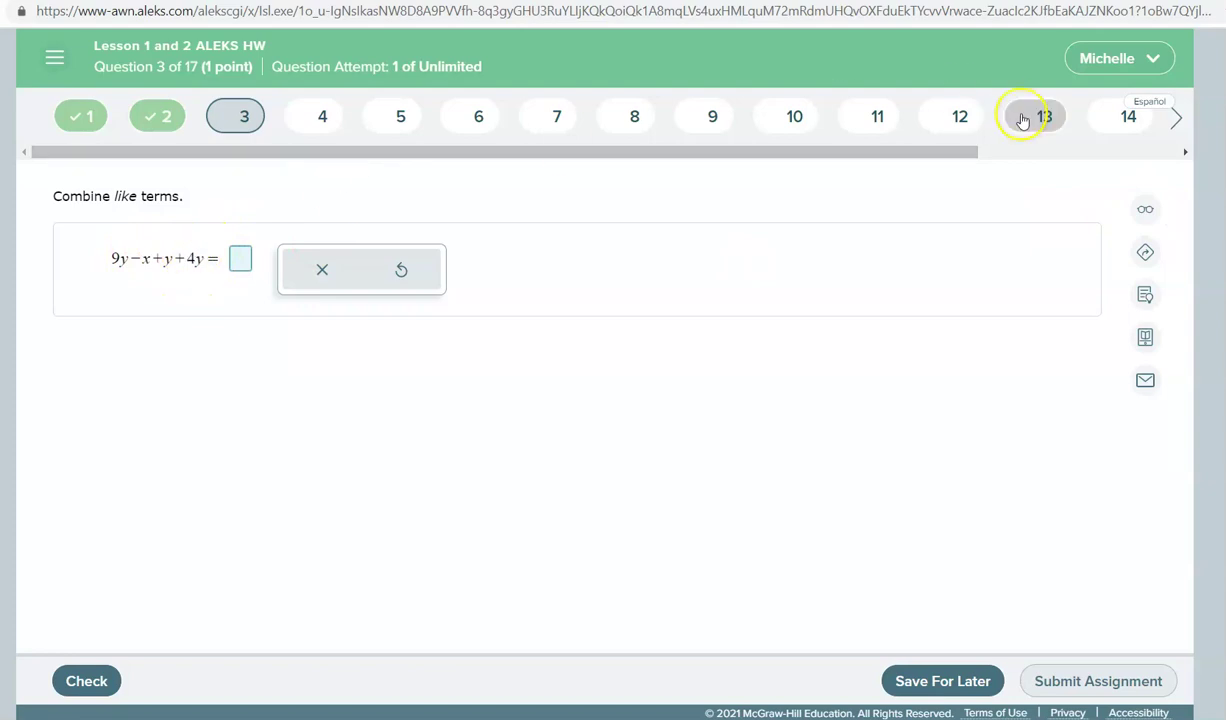
{"action": "left_click", "coordinate": [1145, 208]}
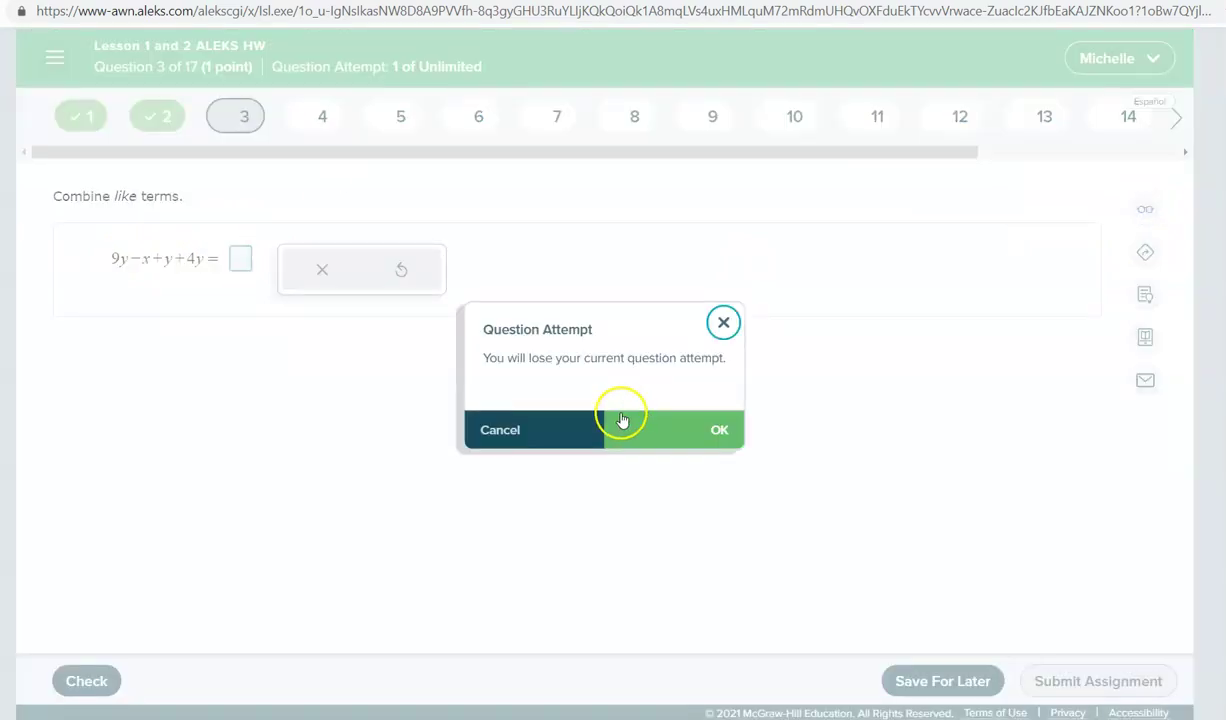
{"action": "left_click", "coordinate": [658, 426]}
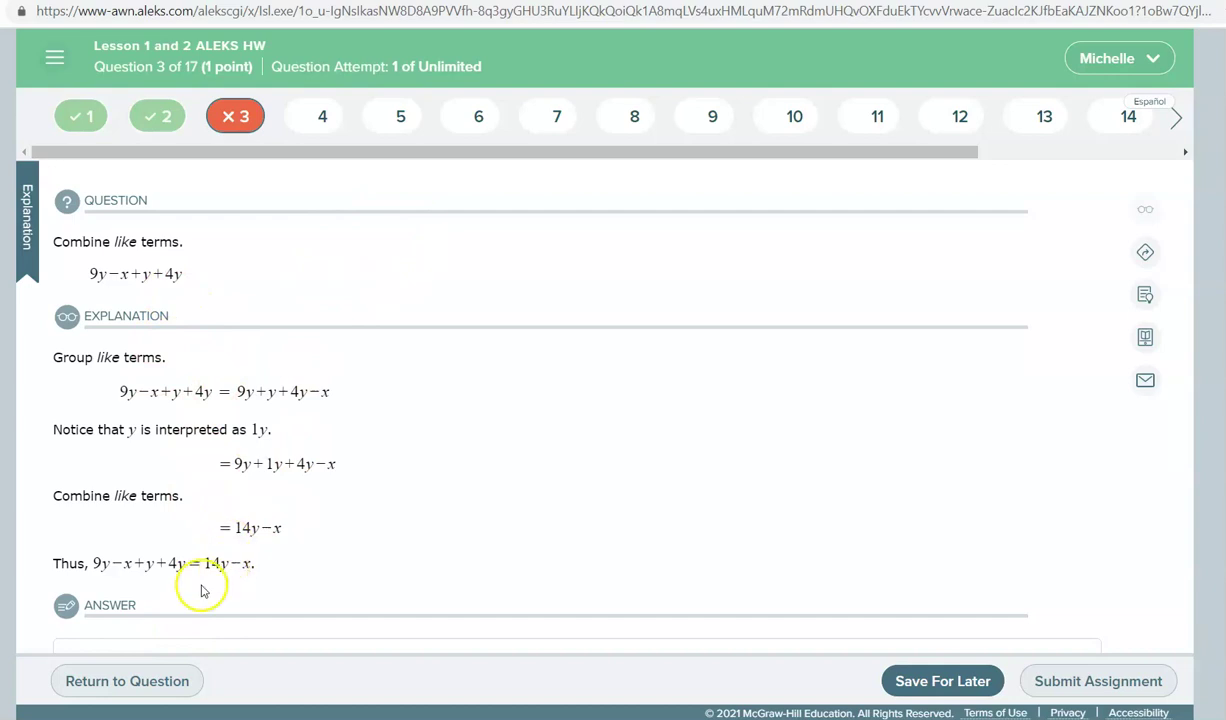
Request another version of question 3 and open its guided solution, giving up the current question attempt
{"action": "left_click", "coordinate": [126, 682]}
{"action": "left_click", "coordinate": [128, 684]}
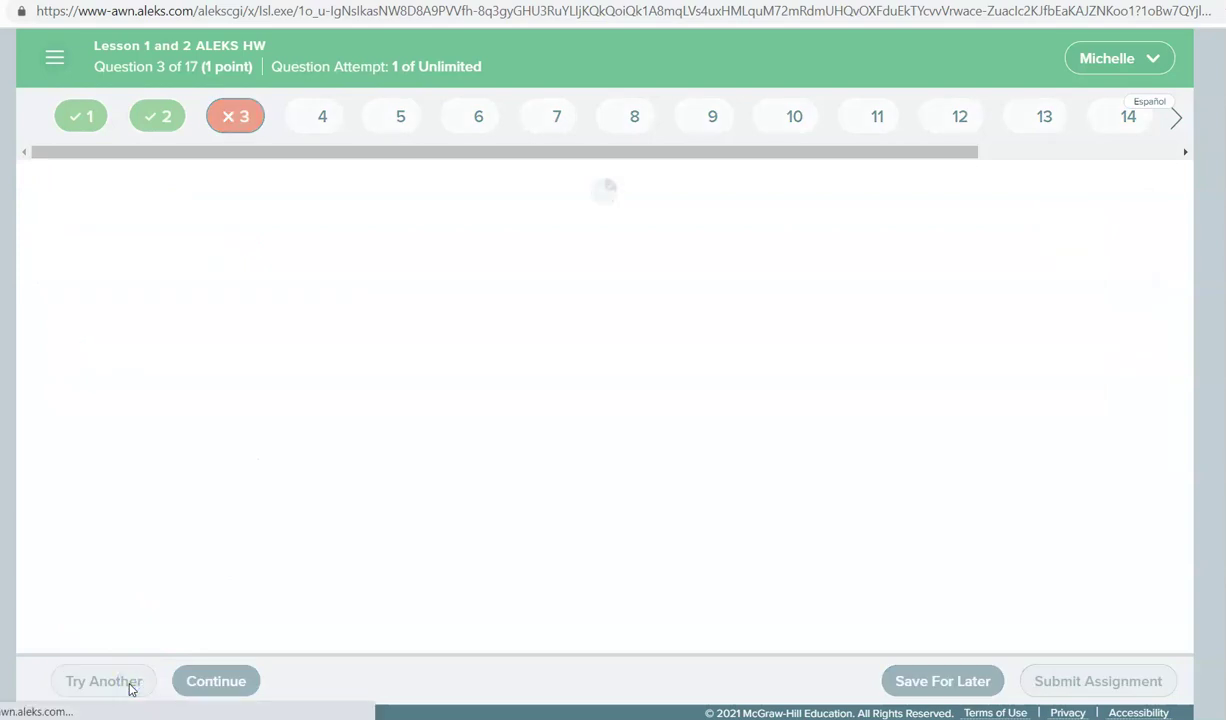
{"action": "left_click", "coordinate": [262, 259]}
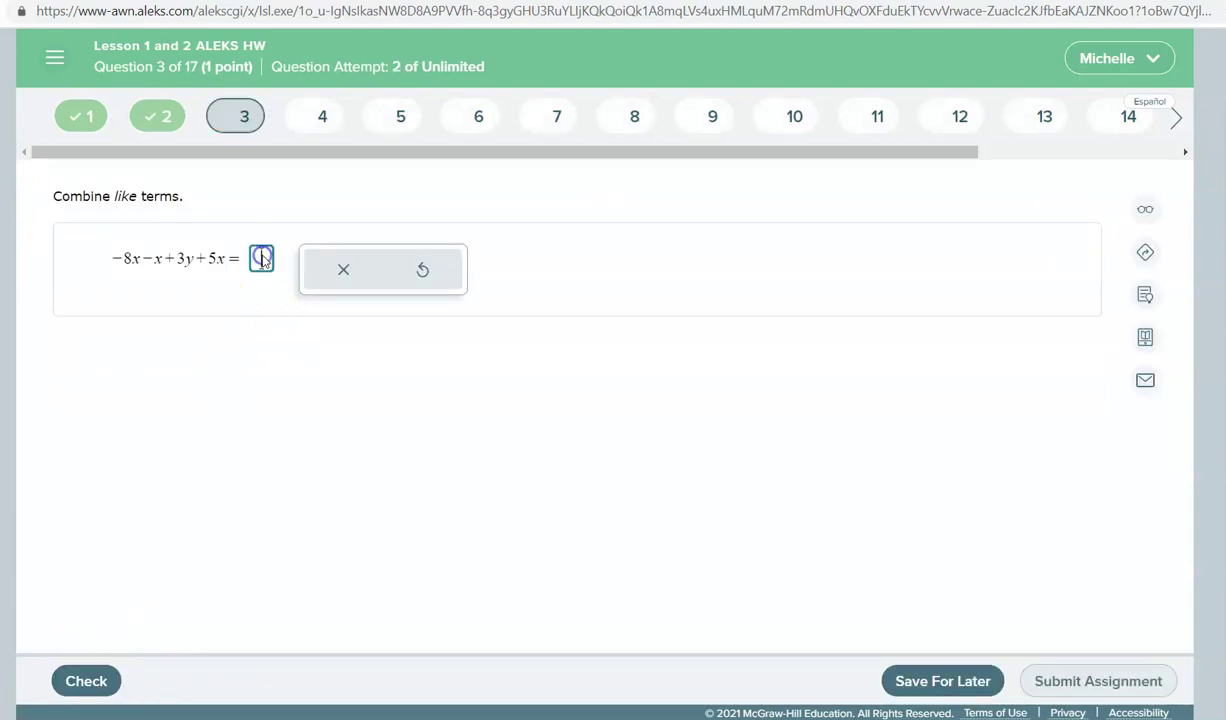
{"action": "left_click", "coordinate": [1145, 251]}
{"action": "left_click", "coordinate": [690, 423]}
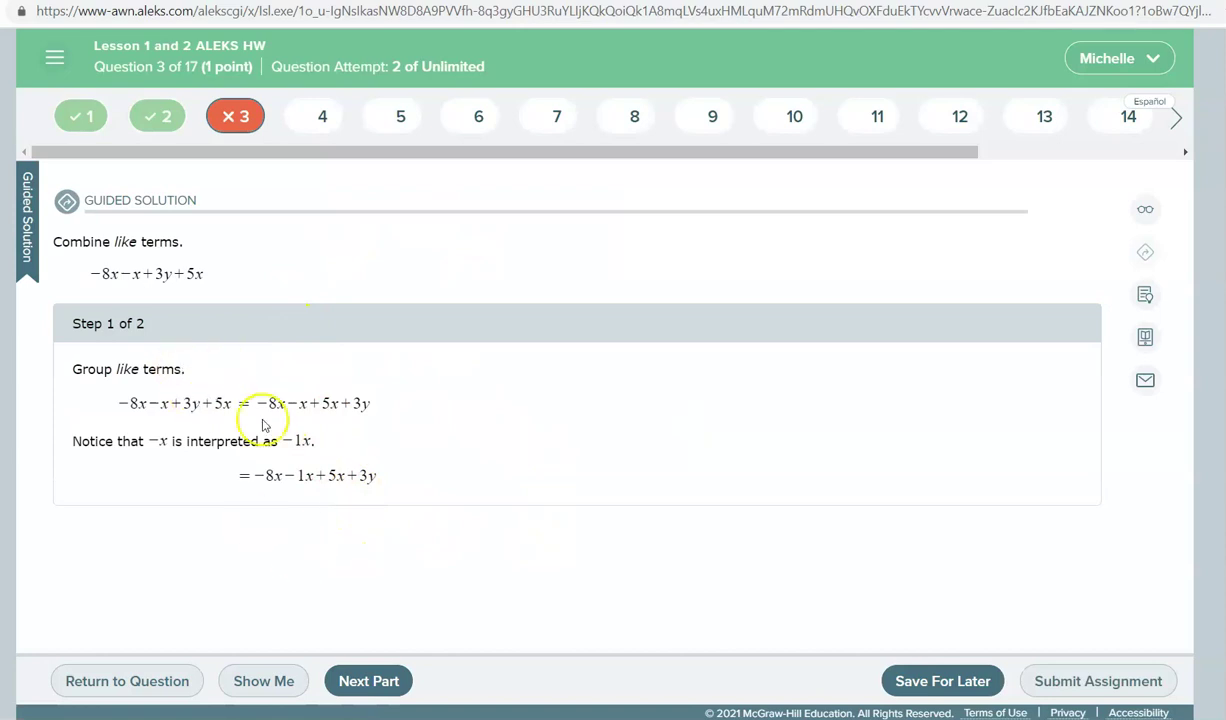
Open the worked example for question 3, review its explanation and answer, and close it
{"action": "left_click", "coordinate": [1146, 296]}
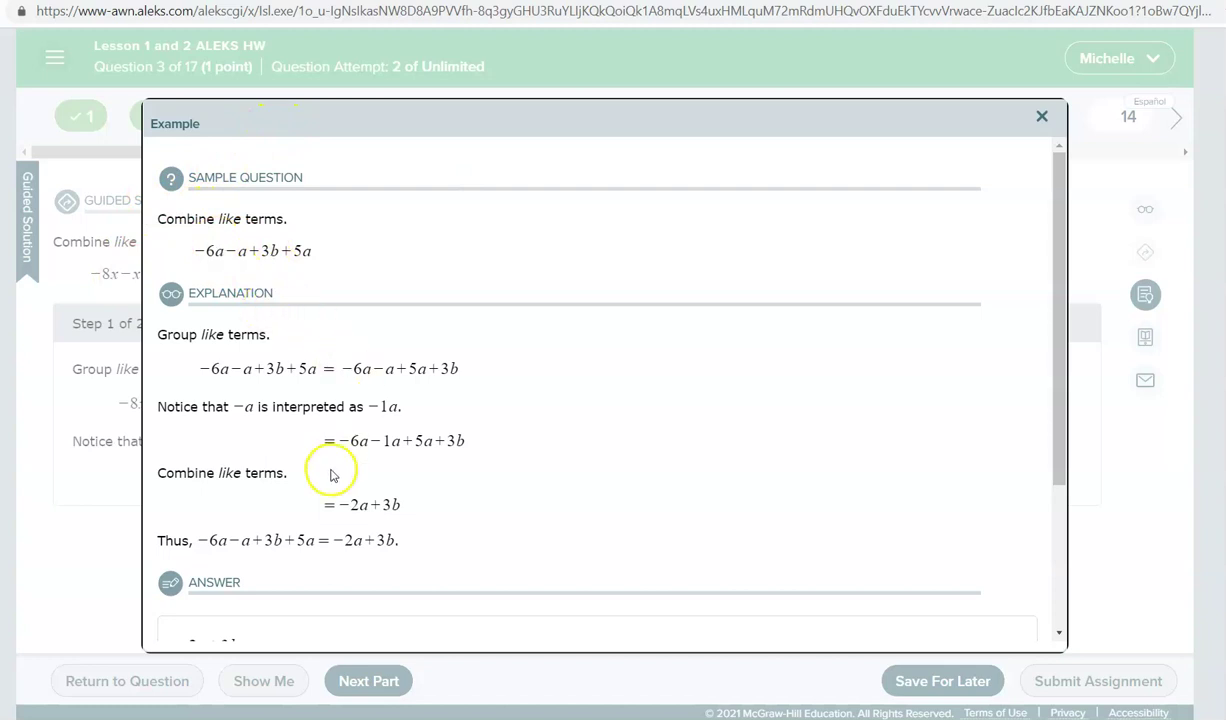
{"action": "left_click_drag", "start_coordinate": [1058, 285], "coordinate": [1059, 213]}
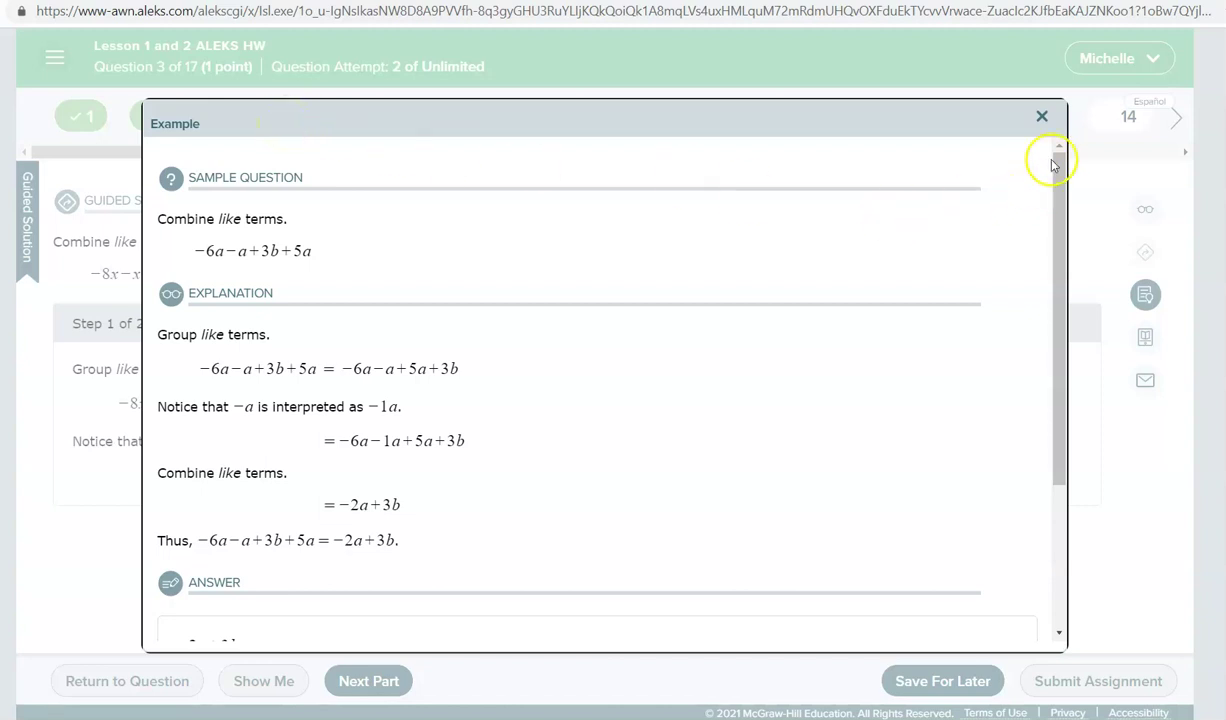
{"action": "left_click_drag", "start_coordinate": [1057, 180], "coordinate": [1055, 306]}
{"action": "left_click_drag", "start_coordinate": [1050, 352], "coordinate": [1054, 156]}
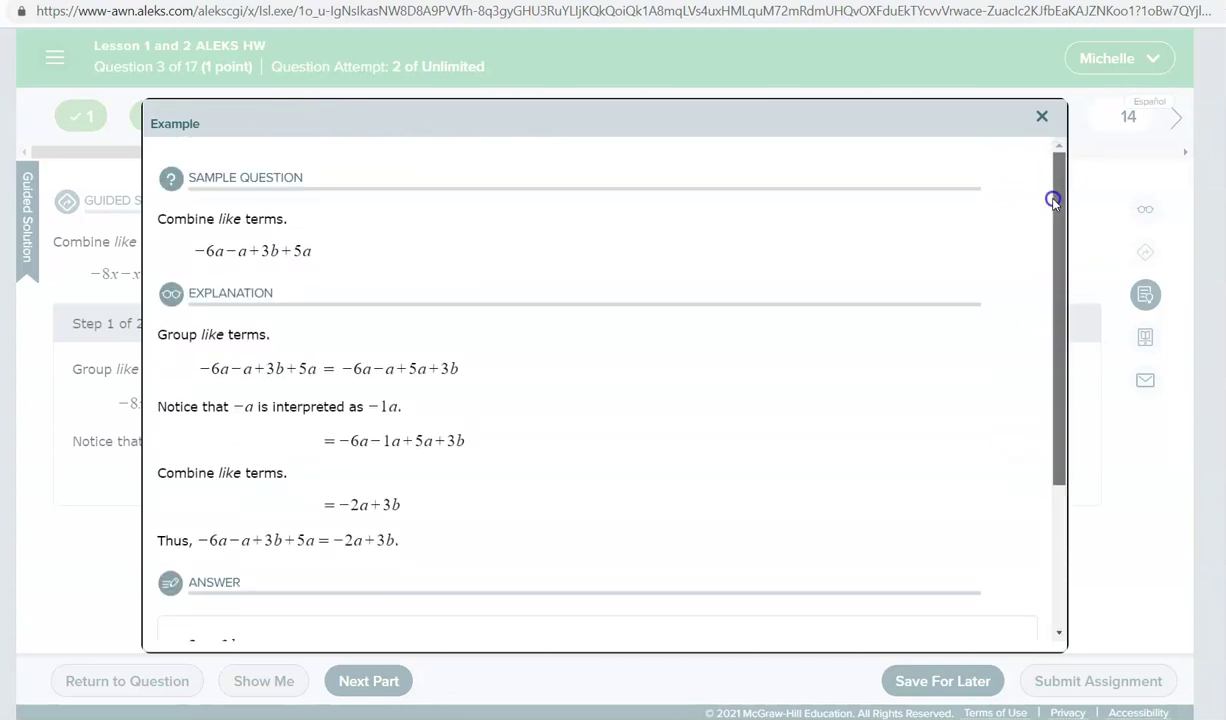
{"action": "left_click_drag", "start_coordinate": [1054, 200], "coordinate": [1054, 246]}
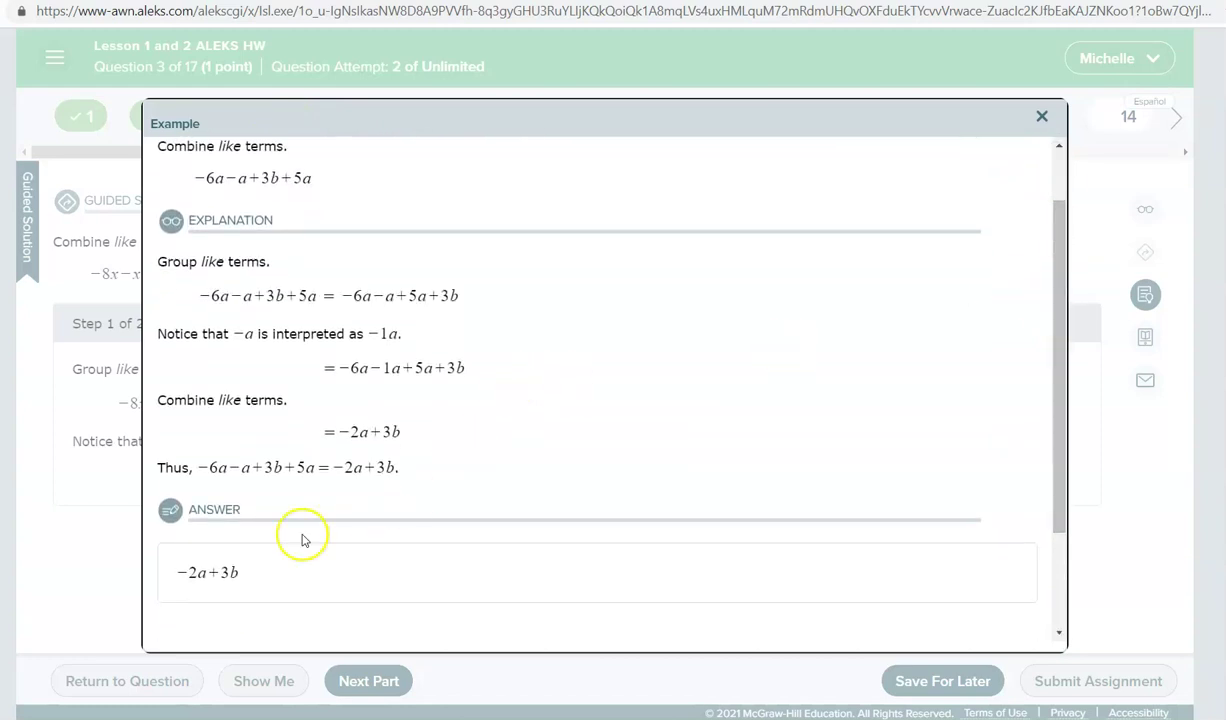
{"action": "left_click_drag", "start_coordinate": [1062, 339], "coordinate": [1058, 448]}
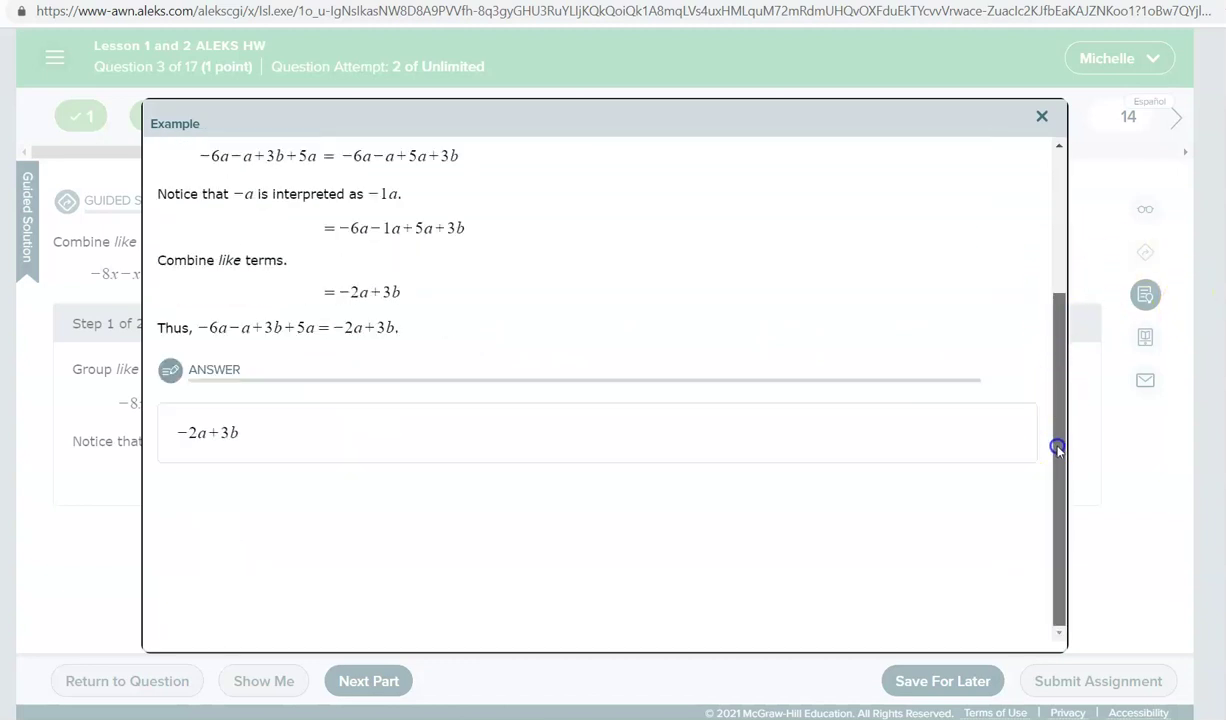
{"action": "left_click", "coordinate": [182, 440]}
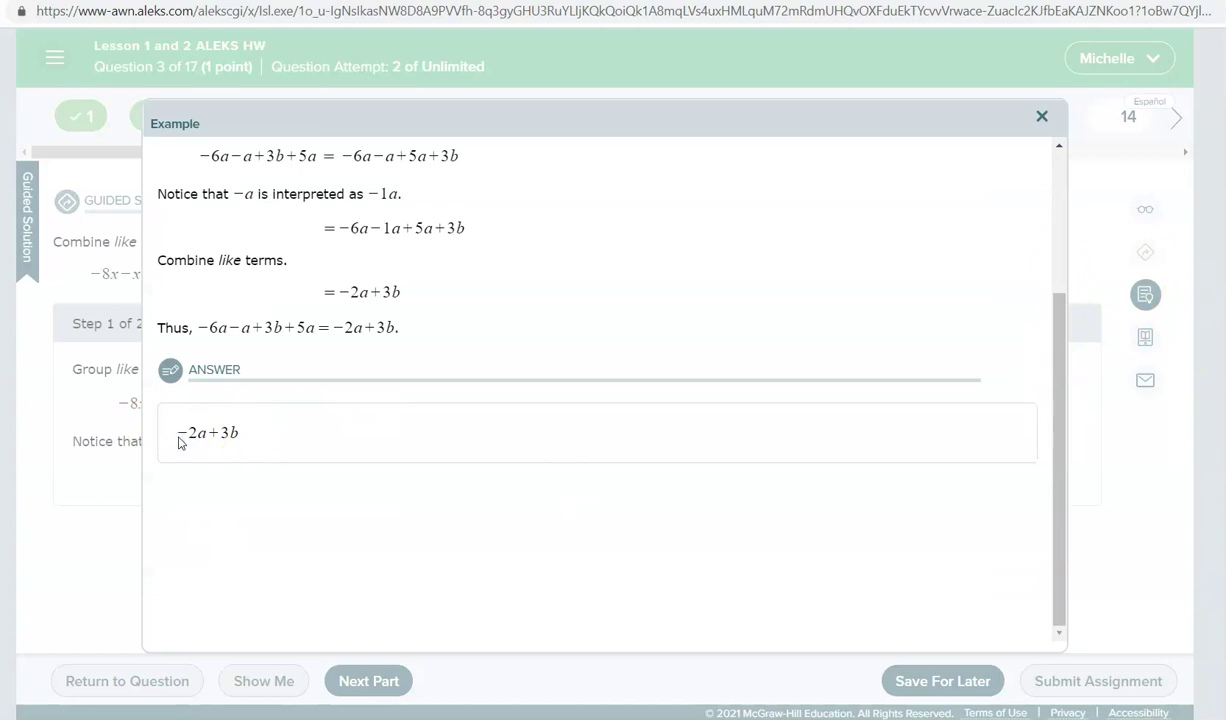
{"action": "left_click_drag", "start_coordinate": [1062, 438], "coordinate": [1038, 208]}
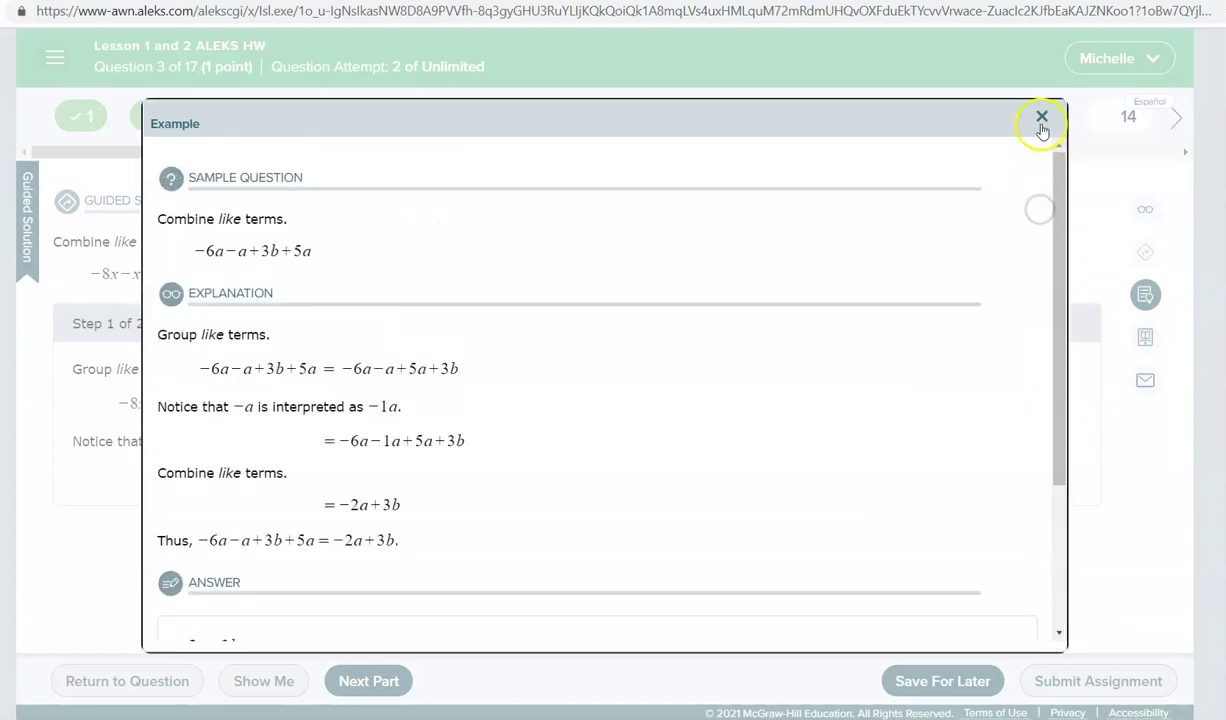
{"action": "left_click", "coordinate": [1041, 120]}
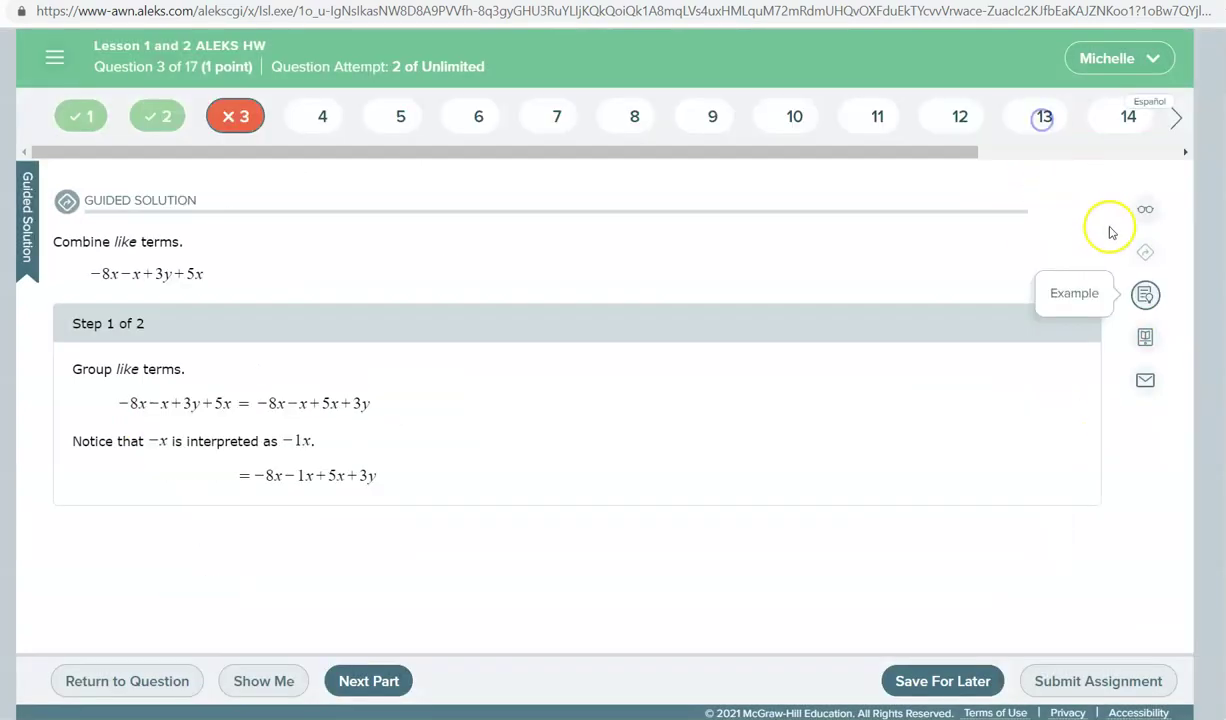
Open the e-book at Chapter R, Section 4: Simplifying Algebraic Expressions, and look through the section's reading
{"action": "left_click", "coordinate": [1147, 340]}
{"action": "left_click", "coordinate": [922, 317]}
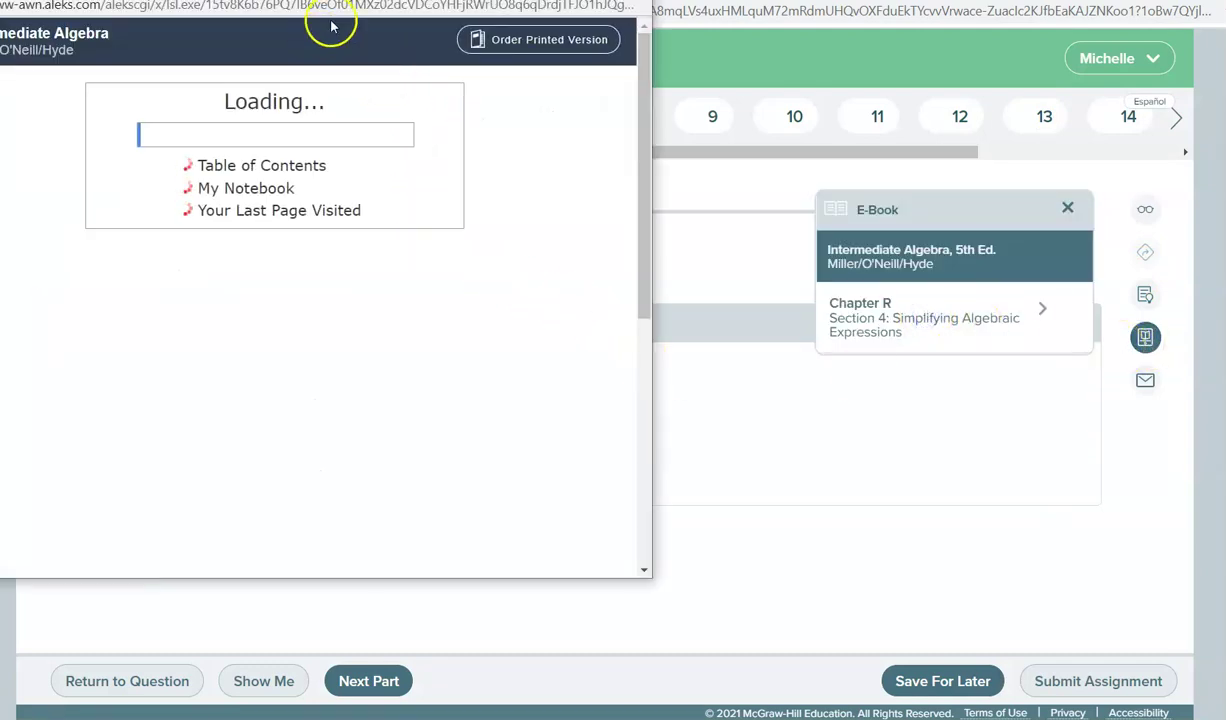
{"action": "left_click_drag", "start_coordinate": [239, 0], "coordinate": [419, 75]}
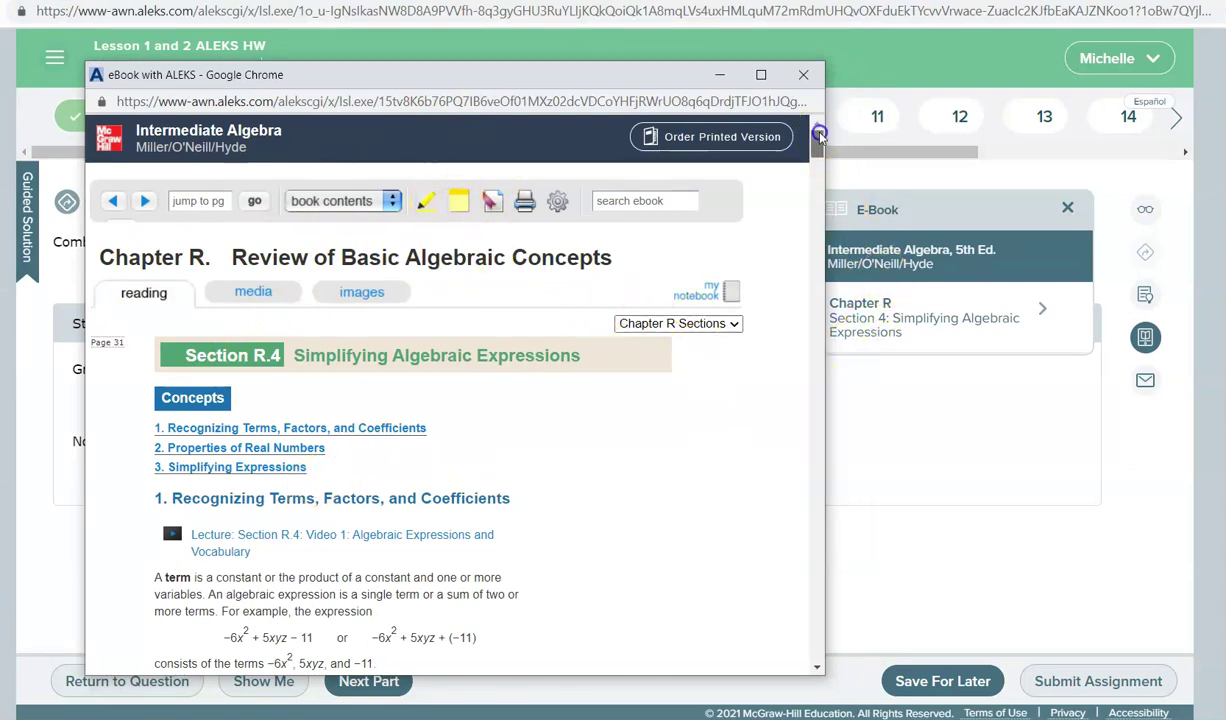
{"action": "left_click_drag", "start_coordinate": [818, 133], "coordinate": [816, 190]}
{"action": "left_click_drag", "start_coordinate": [256, 290], "coordinate": [421, 295]}
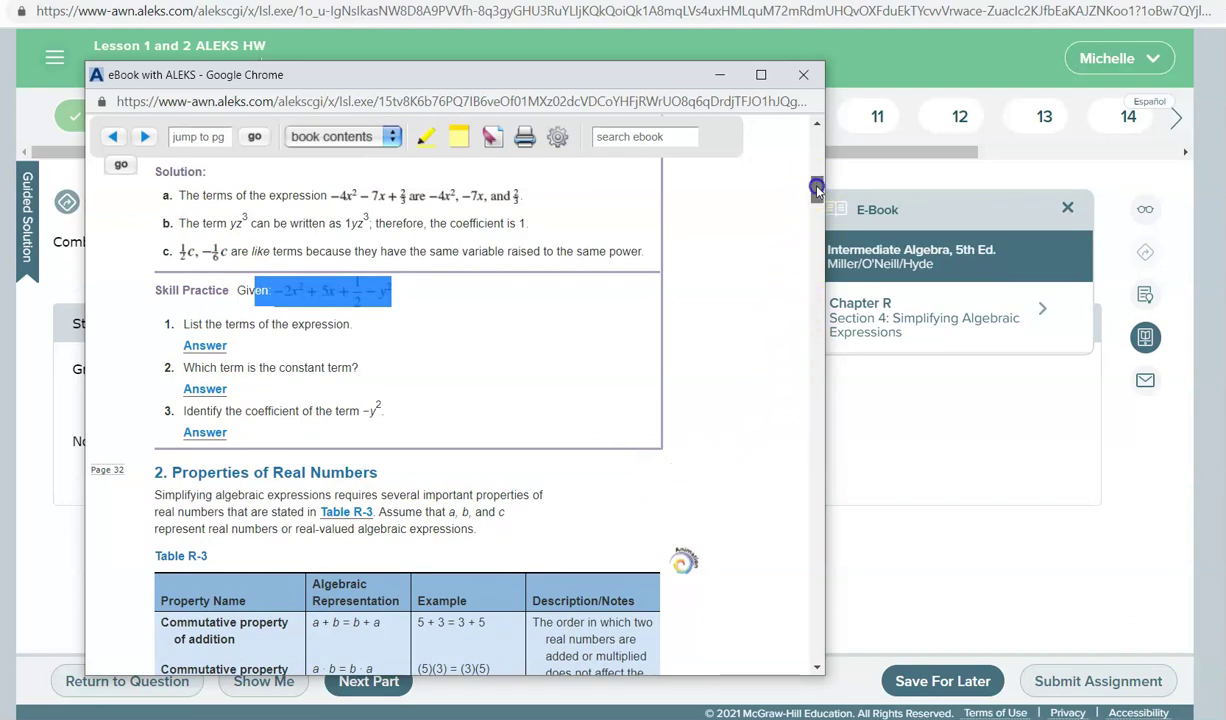
{"action": "left_click_drag", "start_coordinate": [817, 190], "coordinate": [818, 132]}
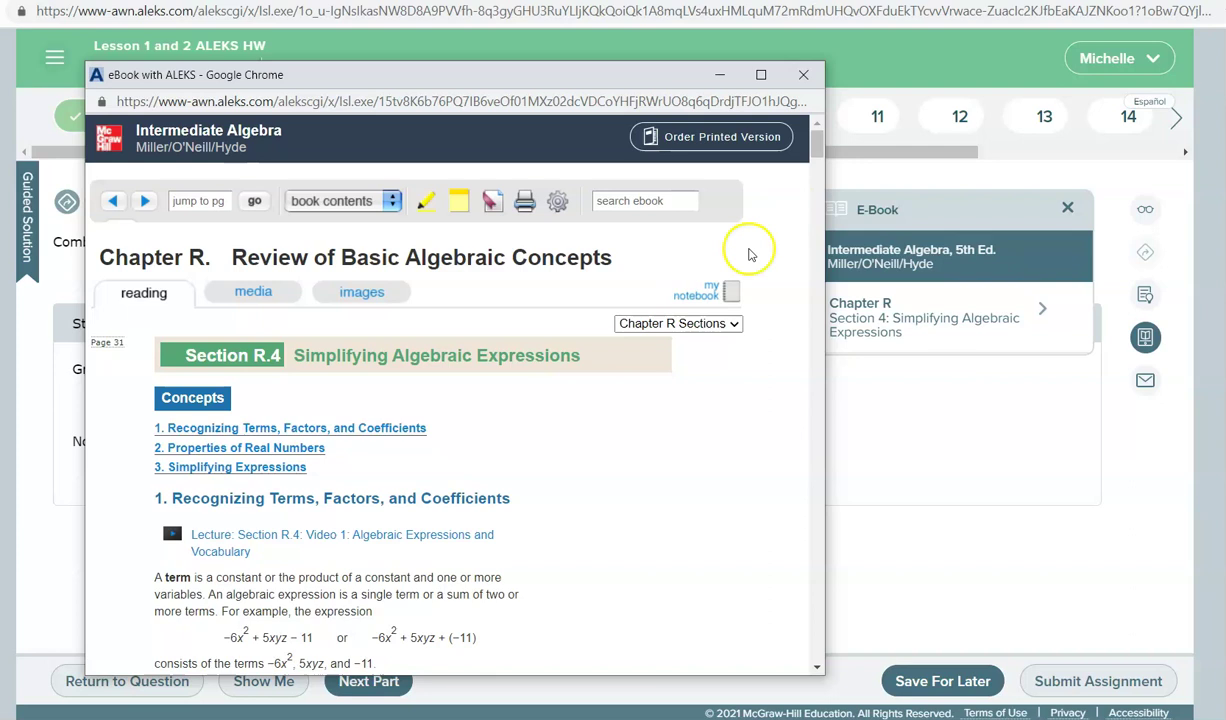
Go to Chapter 4, Polynomials, in the e-book, review its chapter outline, and close the e-book and its section list
{"action": "left_click", "coordinate": [393, 203]}
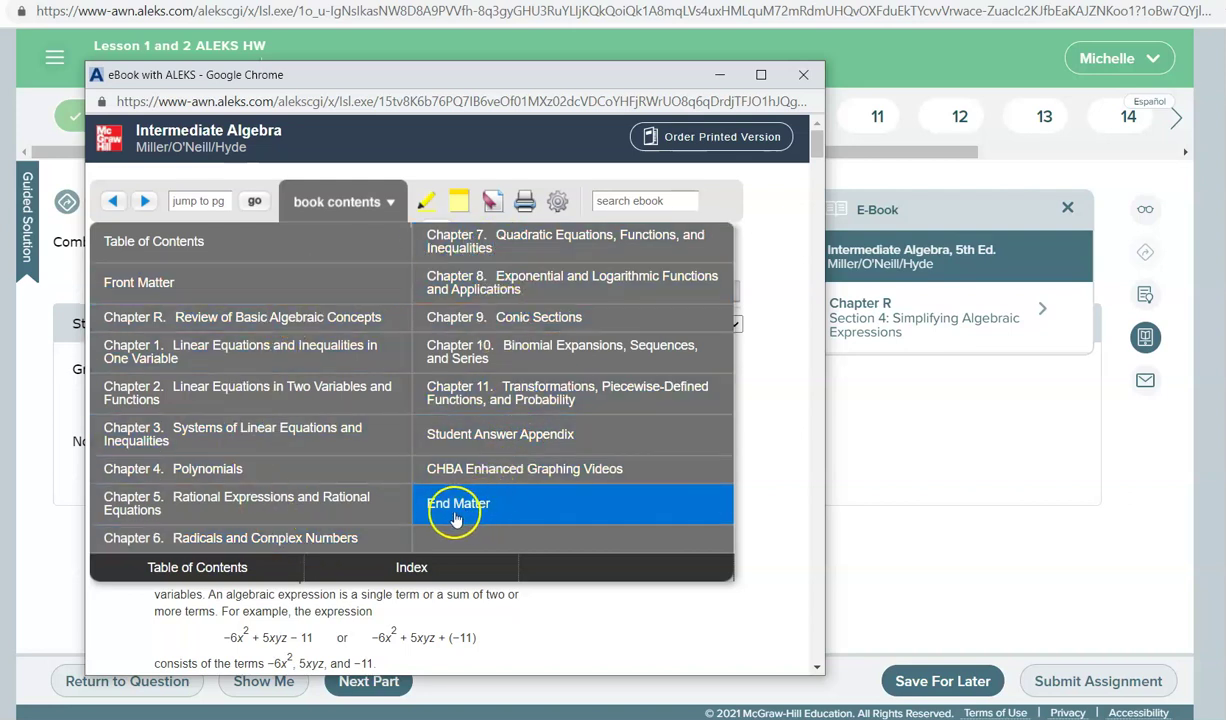
{"action": "left_click", "coordinate": [198, 470]}
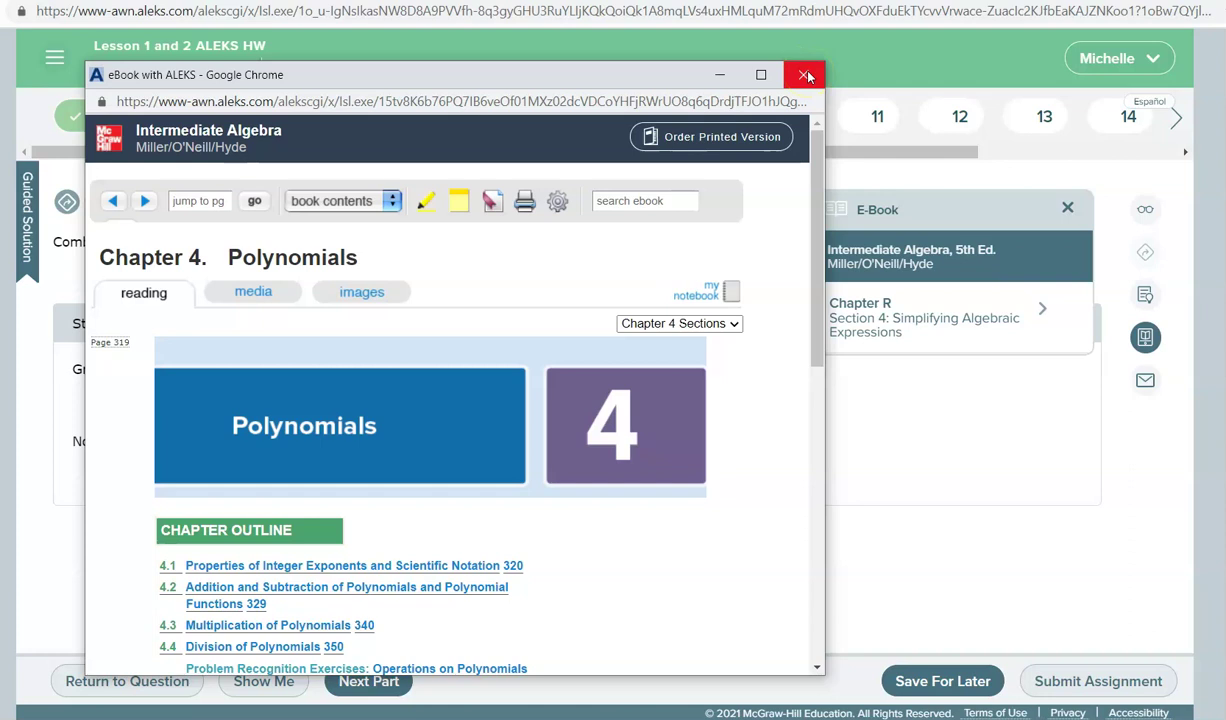
{"action": "left_click_drag", "start_coordinate": [813, 156], "coordinate": [812, 288]}
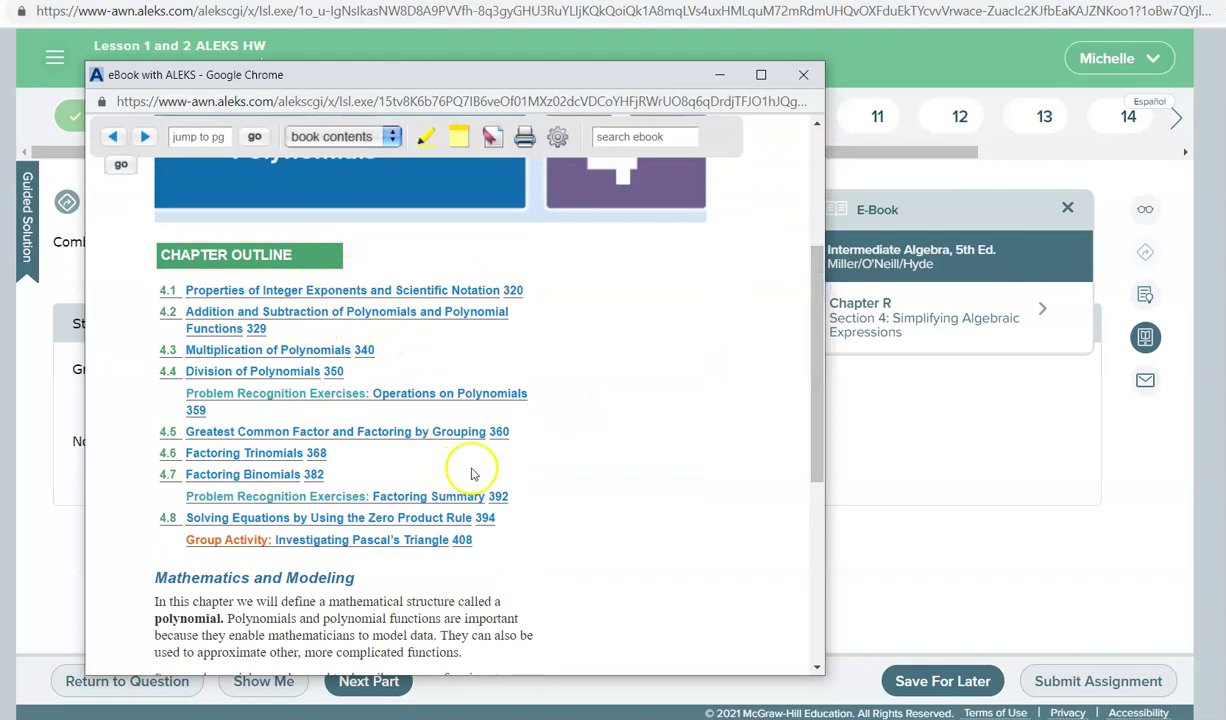
{"action": "left_click_drag", "start_coordinate": [815, 375], "coordinate": [790, 250]}
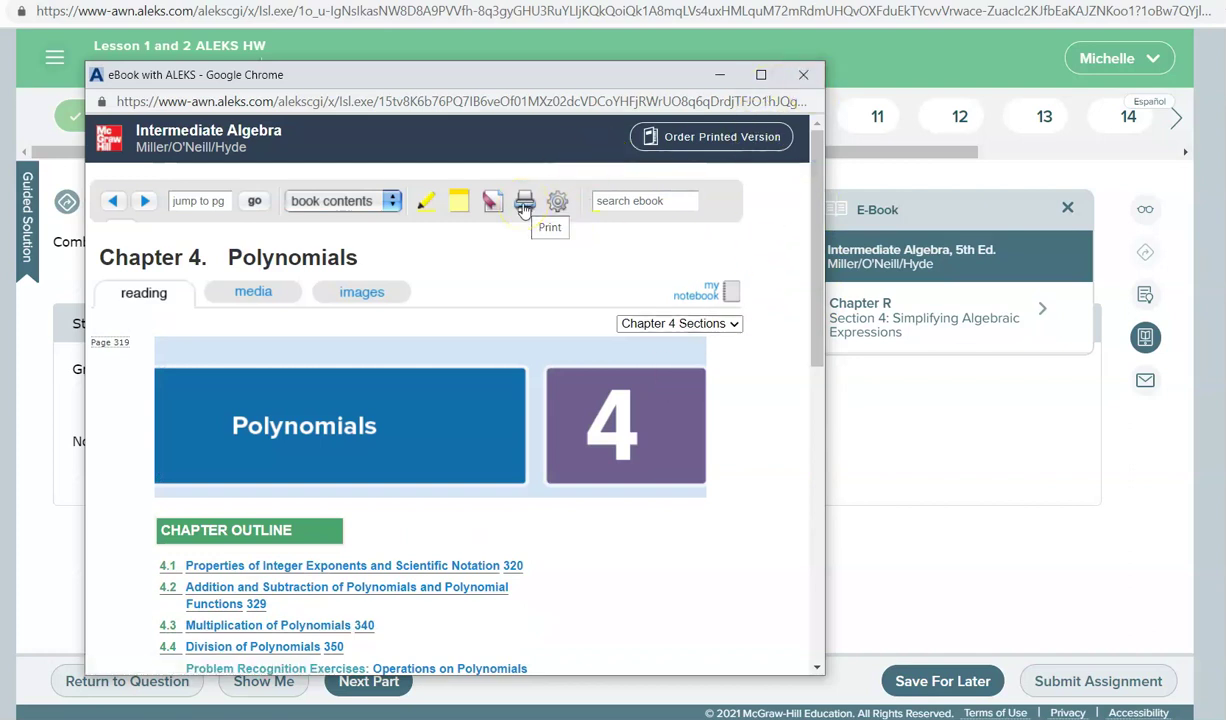
{"action": "left_click", "coordinate": [808, 74]}
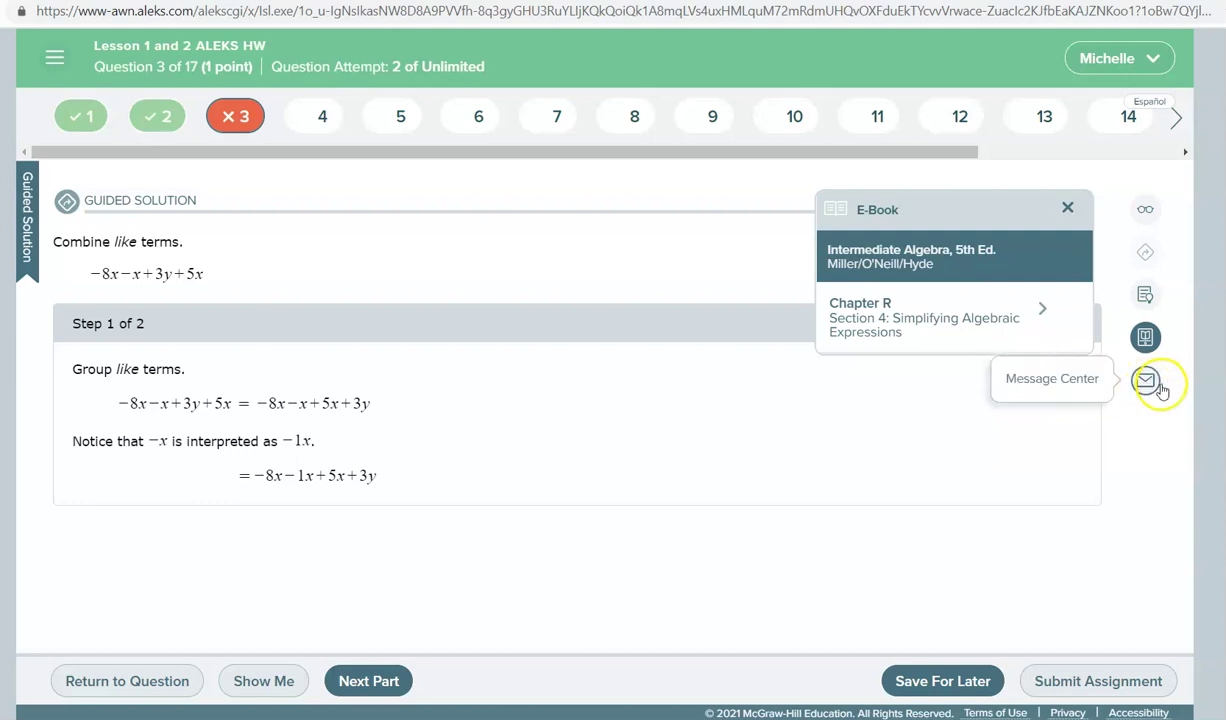
{"action": "left_click", "coordinate": [1067, 206]}
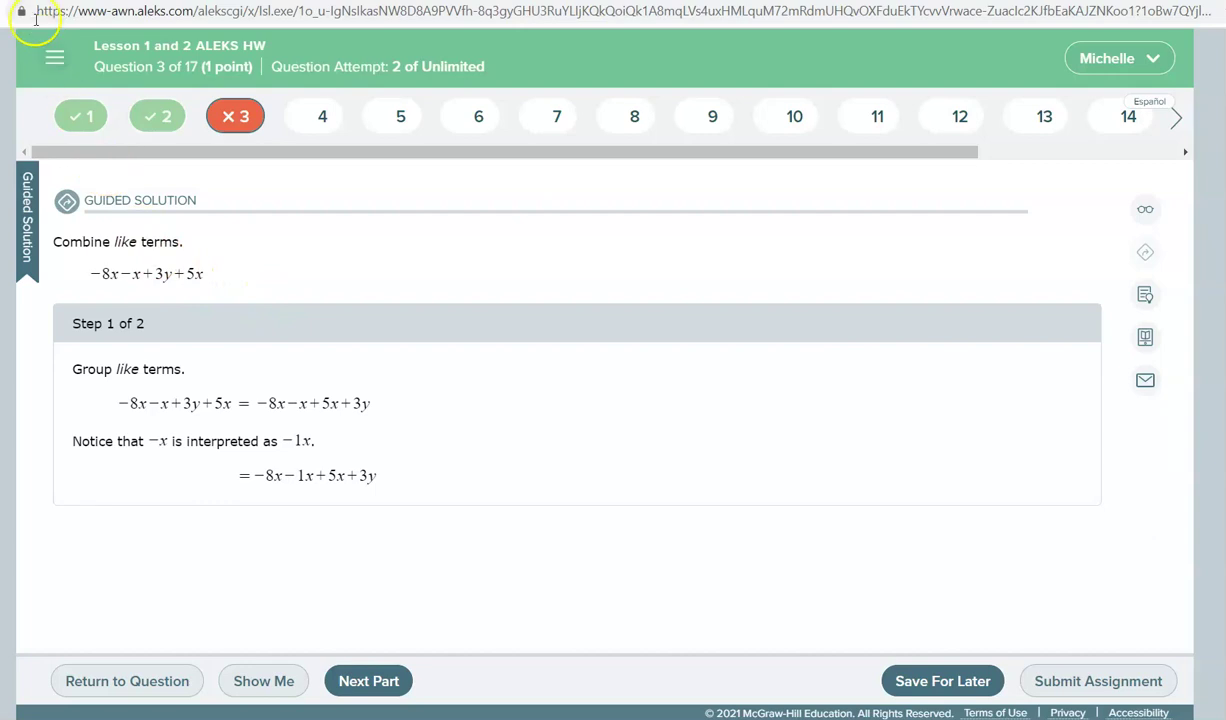
Open the introduction of Quiz Download Lockdown from the assignment list and highlight its number of questions
{"action": "left_click", "coordinate": [50, 53]}
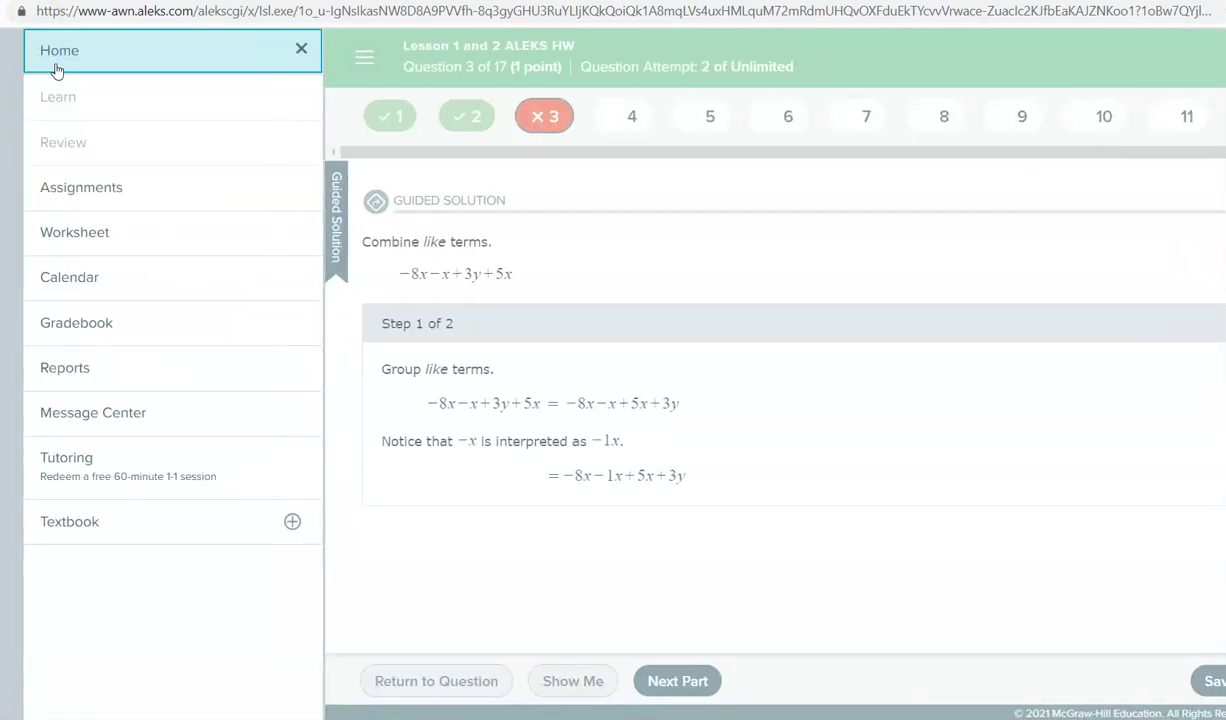
{"action": "left_click", "coordinate": [108, 183]}
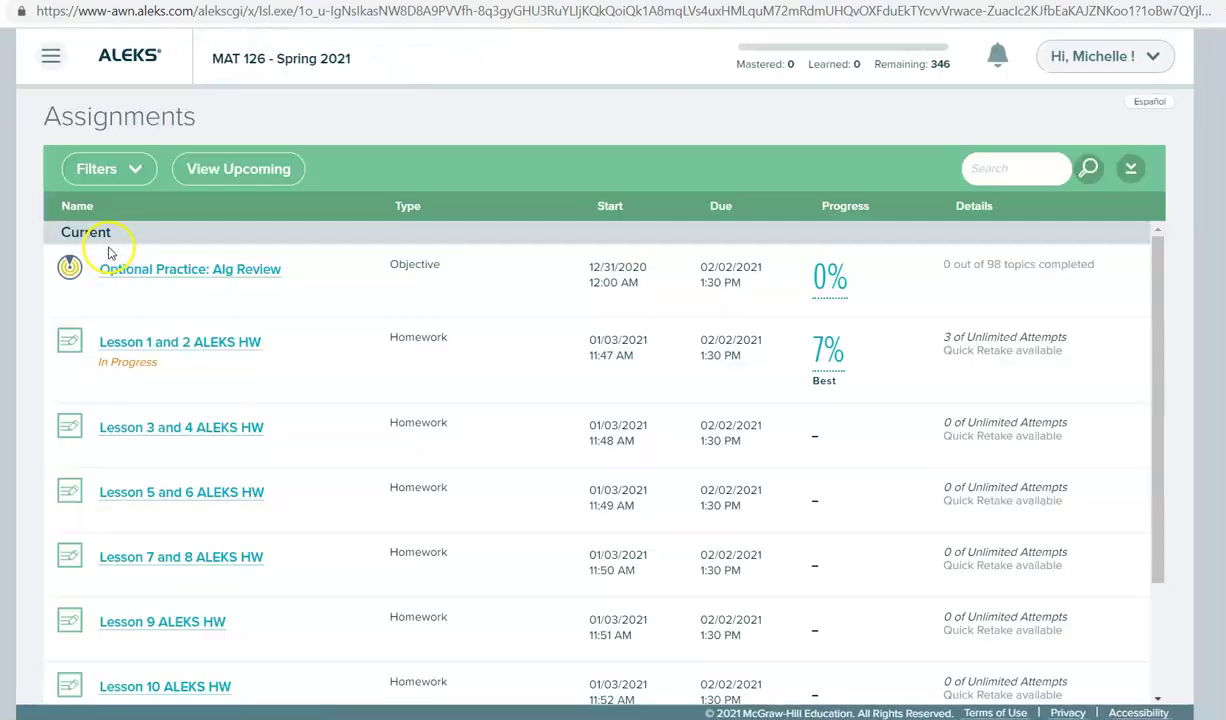
{"action": "left_click_drag", "start_coordinate": [1158, 336], "coordinate": [1160, 558]}
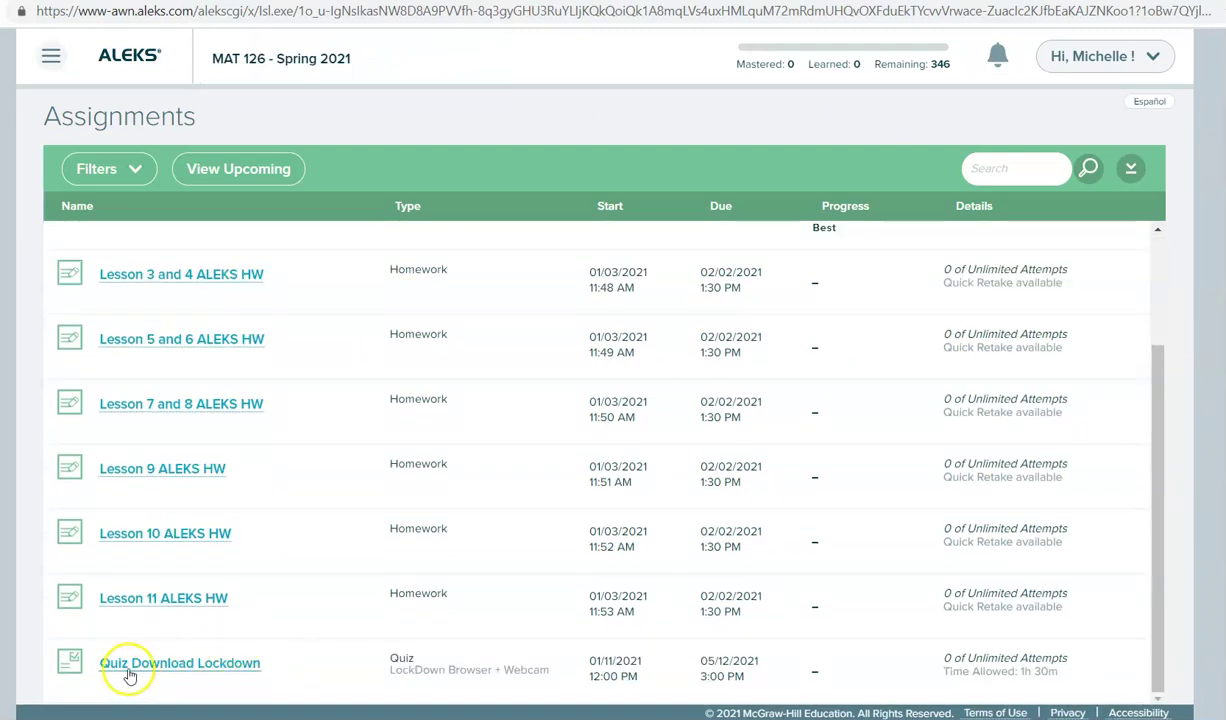
{"action": "left_click", "coordinate": [179, 665]}
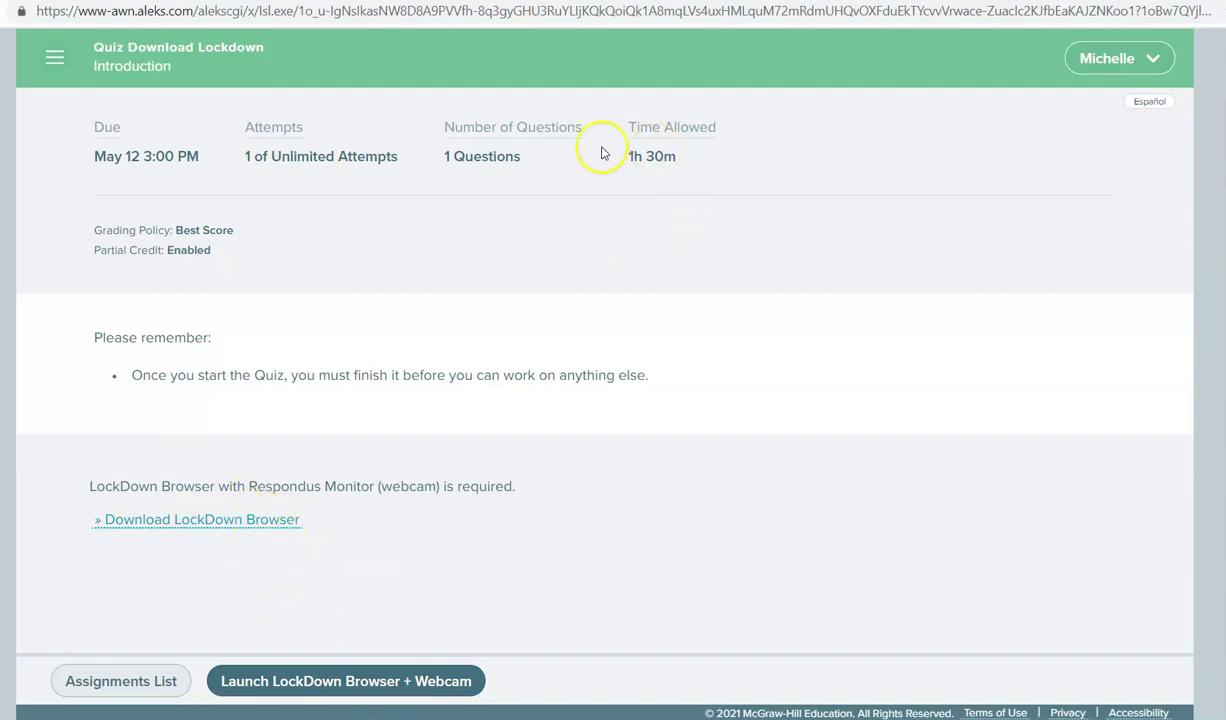
{"action": "left_click_drag", "start_coordinate": [524, 162], "coordinate": [431, 168]}
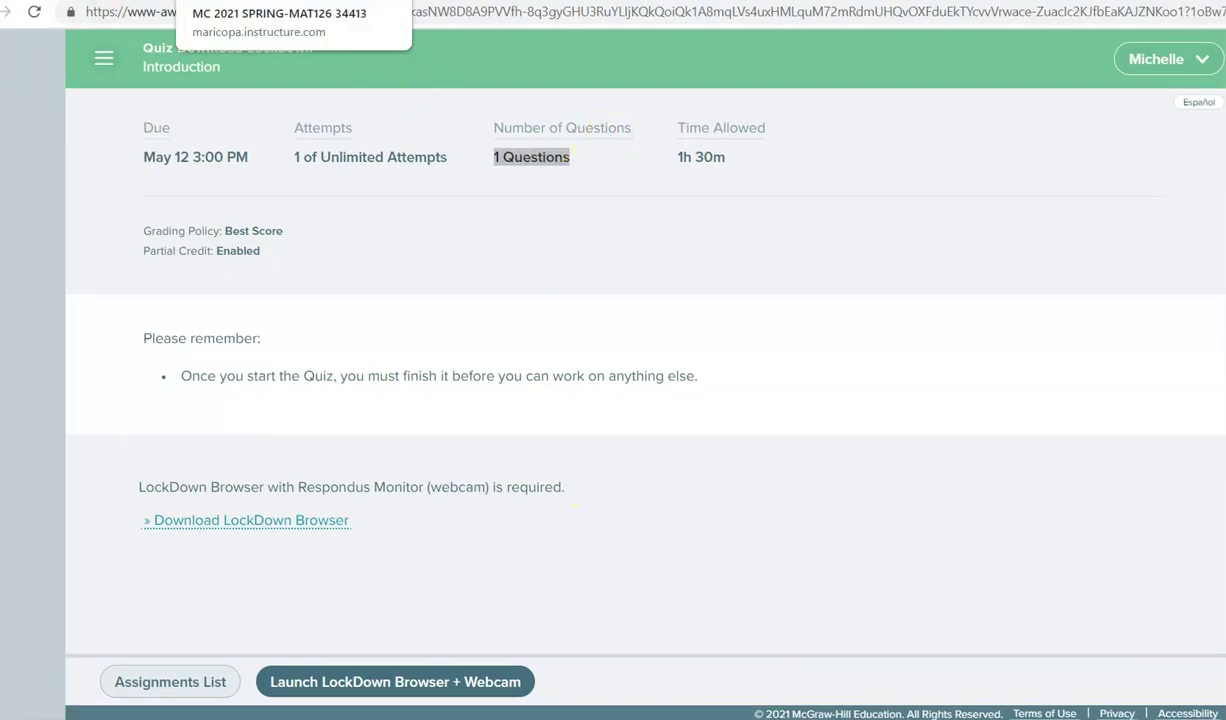
Switch to the MAT126 course in Canvas and open the MCC Math Tutors page
{"action": "left_click", "coordinate": [280, 0]}
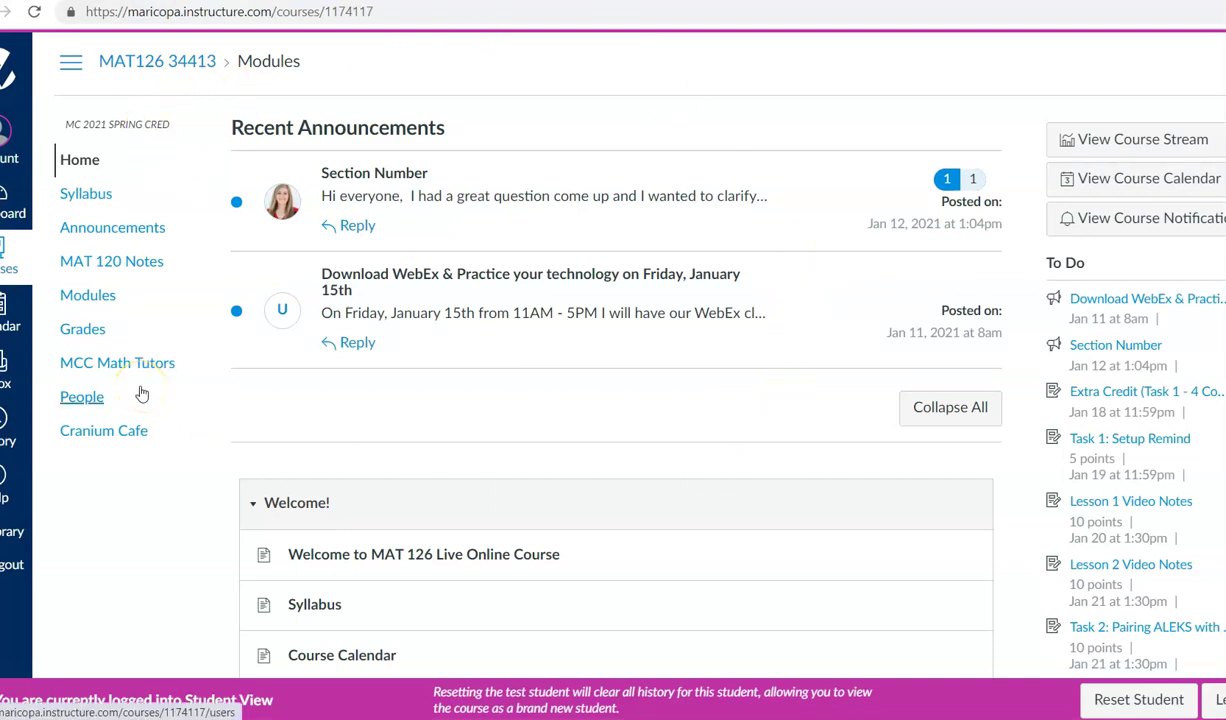
{"action": "left_click", "coordinate": [400, 0]}
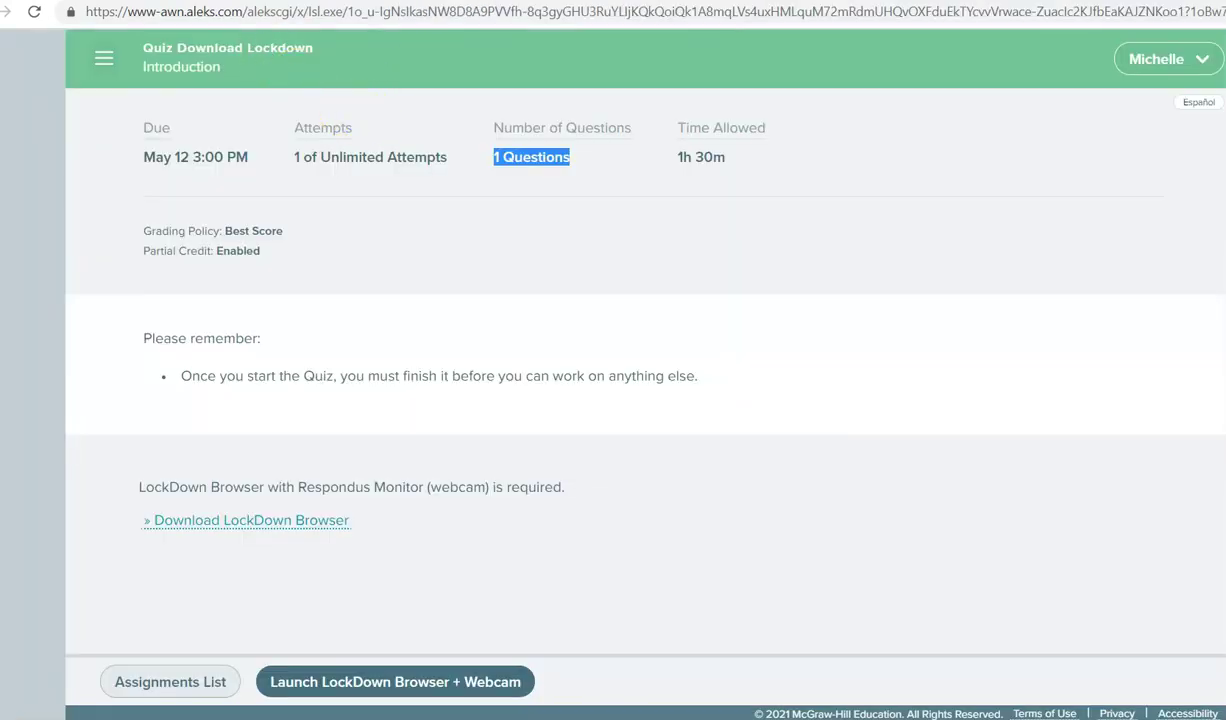
{"action": "left_click", "coordinate": [260, 0]}
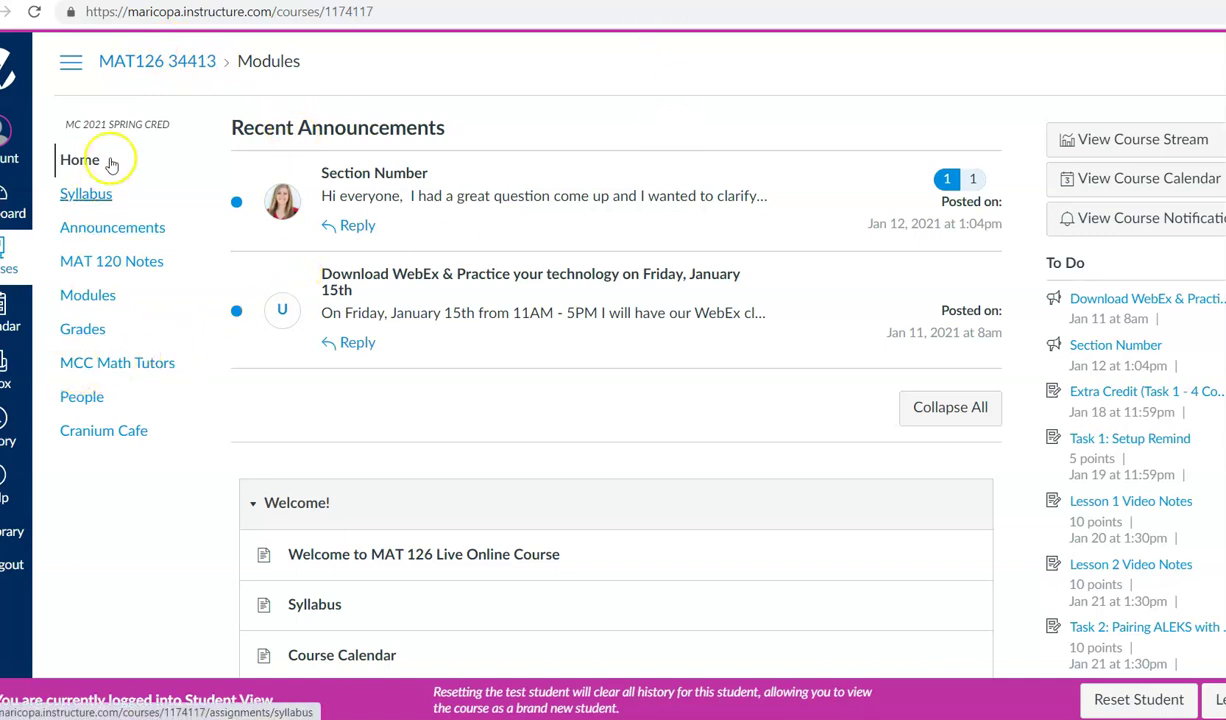
{"action": "left_click", "coordinate": [85, 366]}
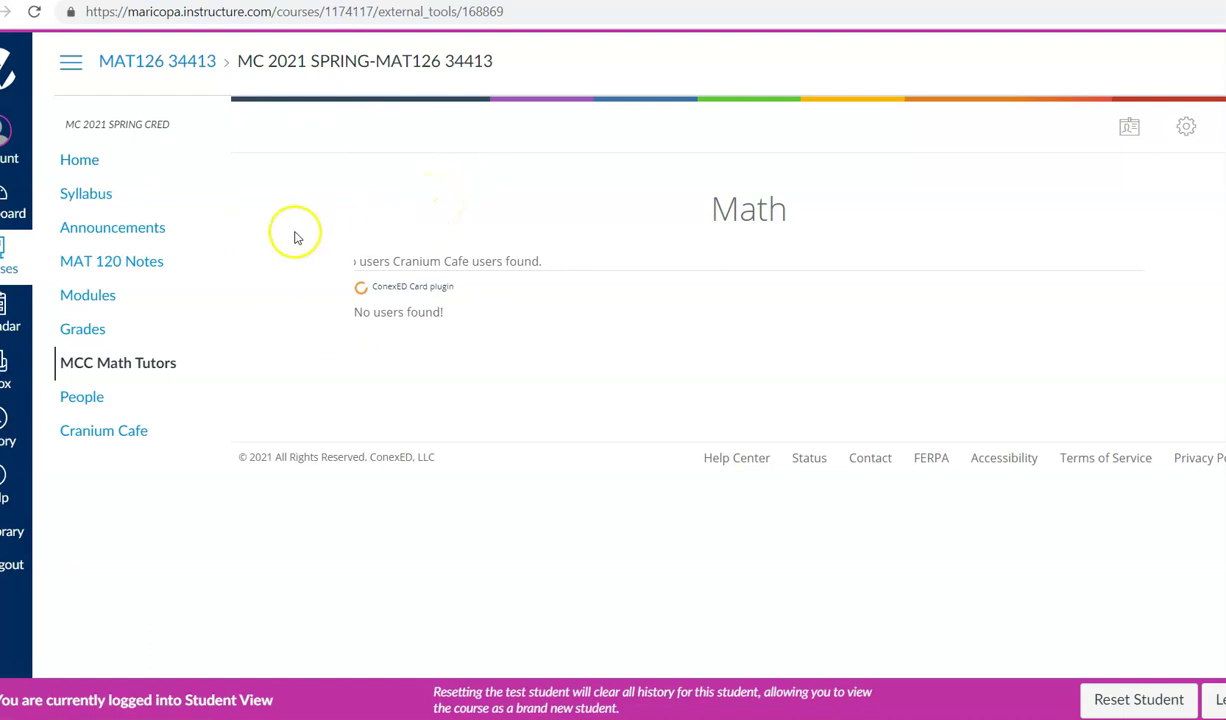
In the course grades, enter what-if scores of 5 for Task 1: Setup Remind and 10 each for Lesson 1 and Lesson 2 Video Notes
{"action": "left_click", "coordinate": [84, 329]}
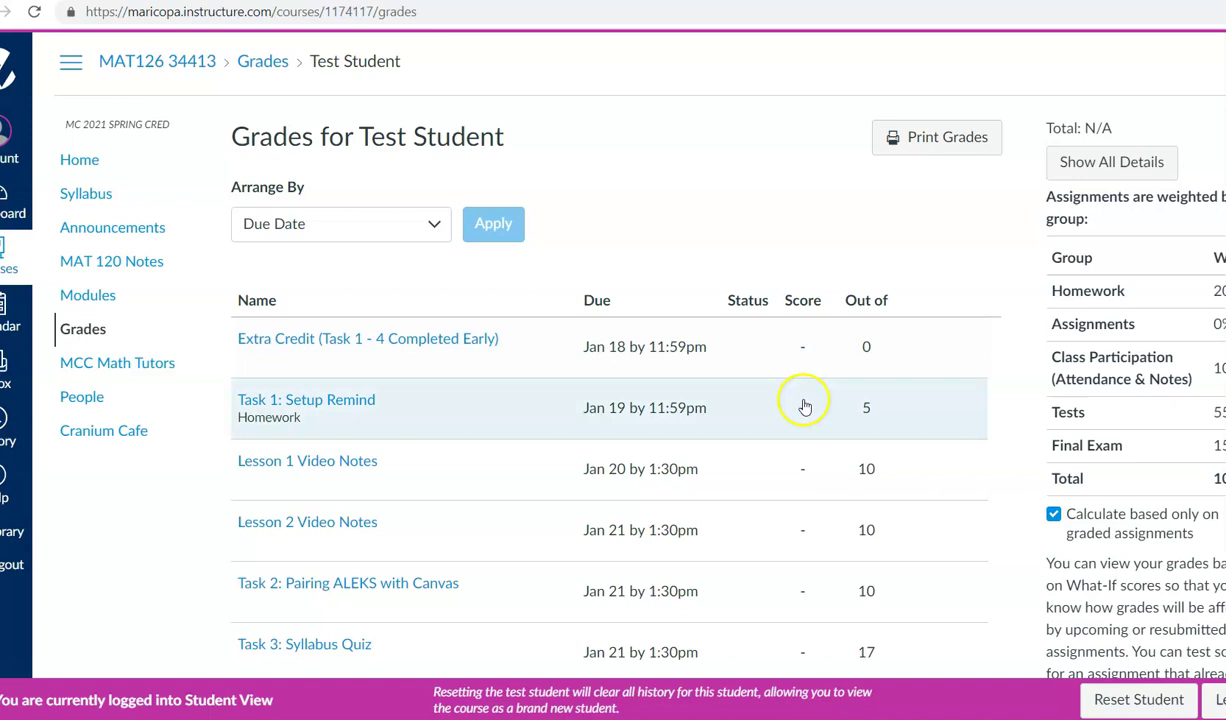
{"action": "left_click", "coordinate": [804, 408]}
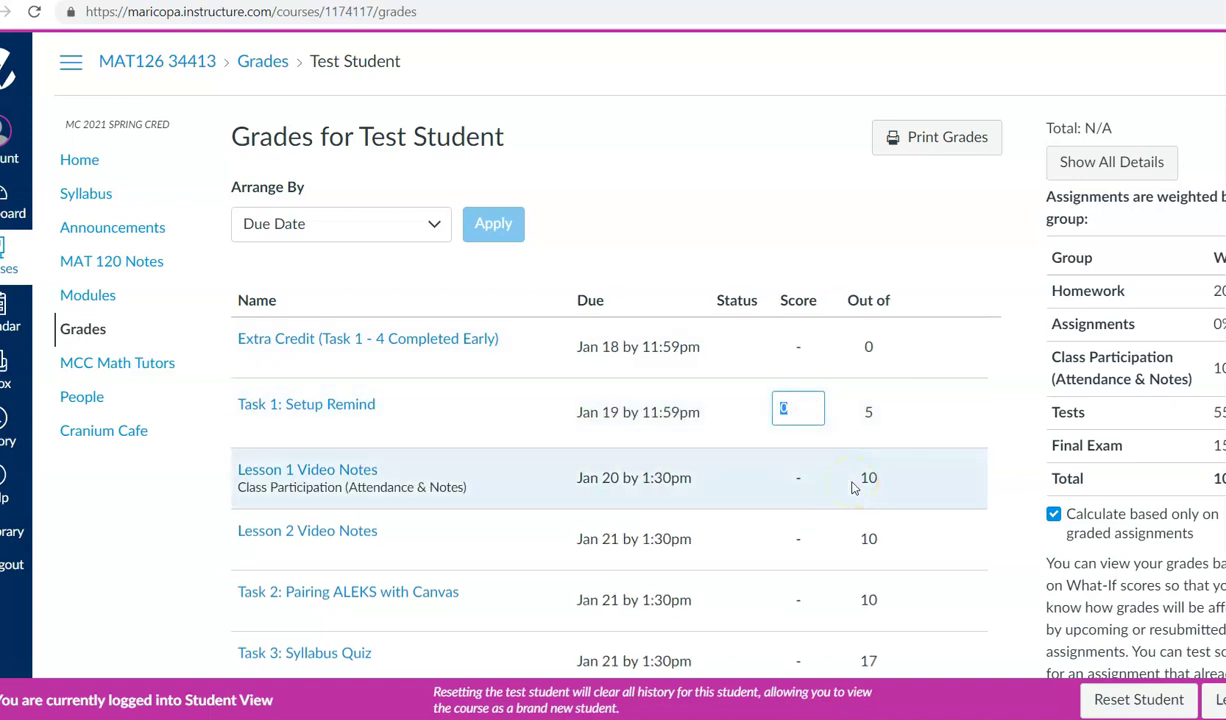
{"action": "type", "text": "5"}
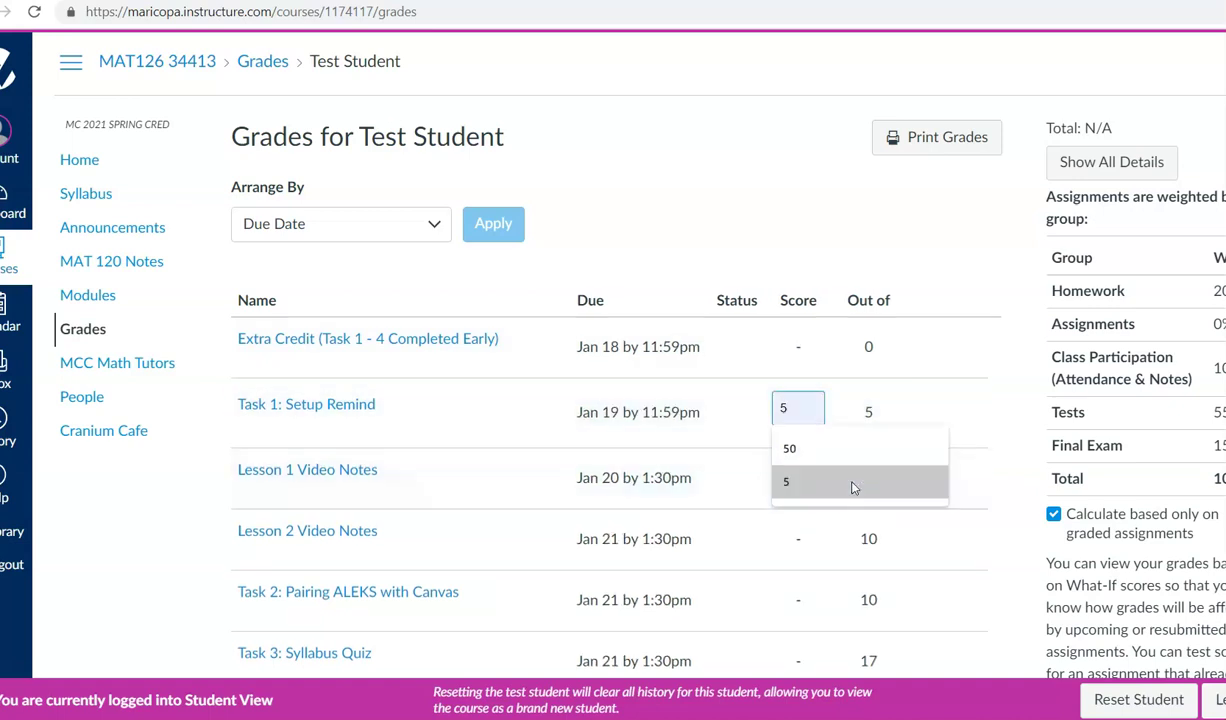
{"action": "left_click", "coordinate": [797, 538]}
{"action": "type", "text": "10"}
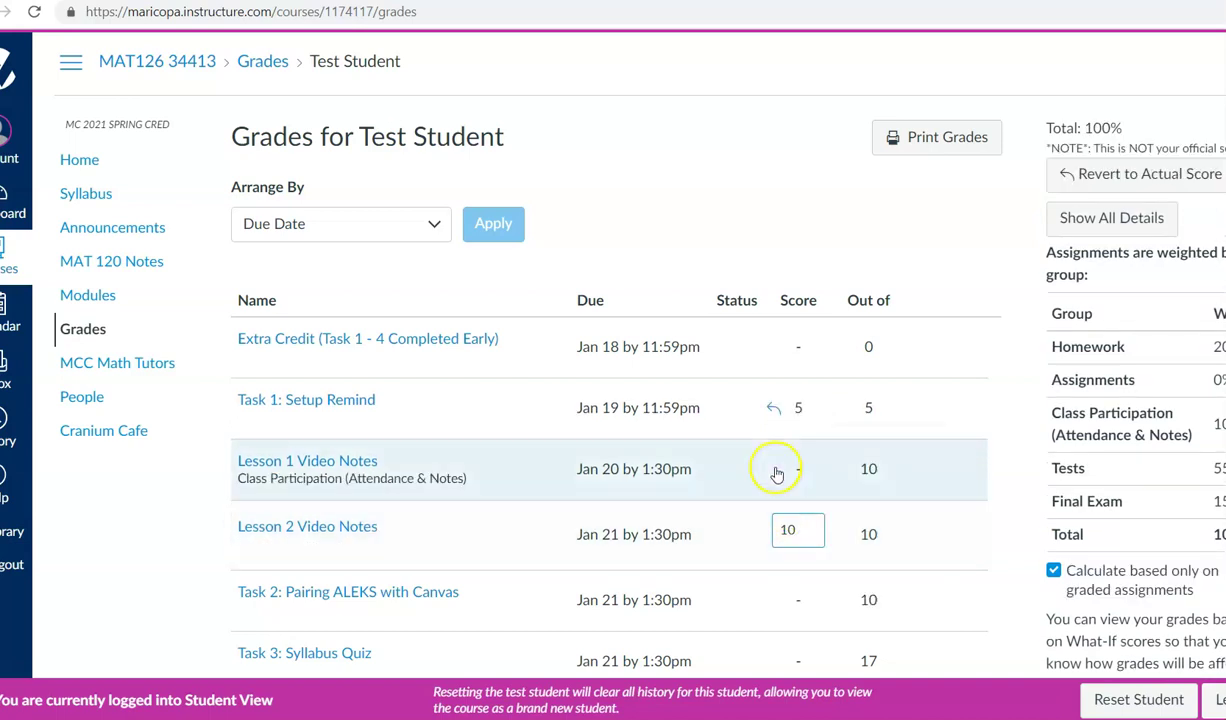
{"action": "key", "text": "Return"}
{"action": "left_click", "coordinate": [794, 469]}
{"action": "type", "text": "10"}
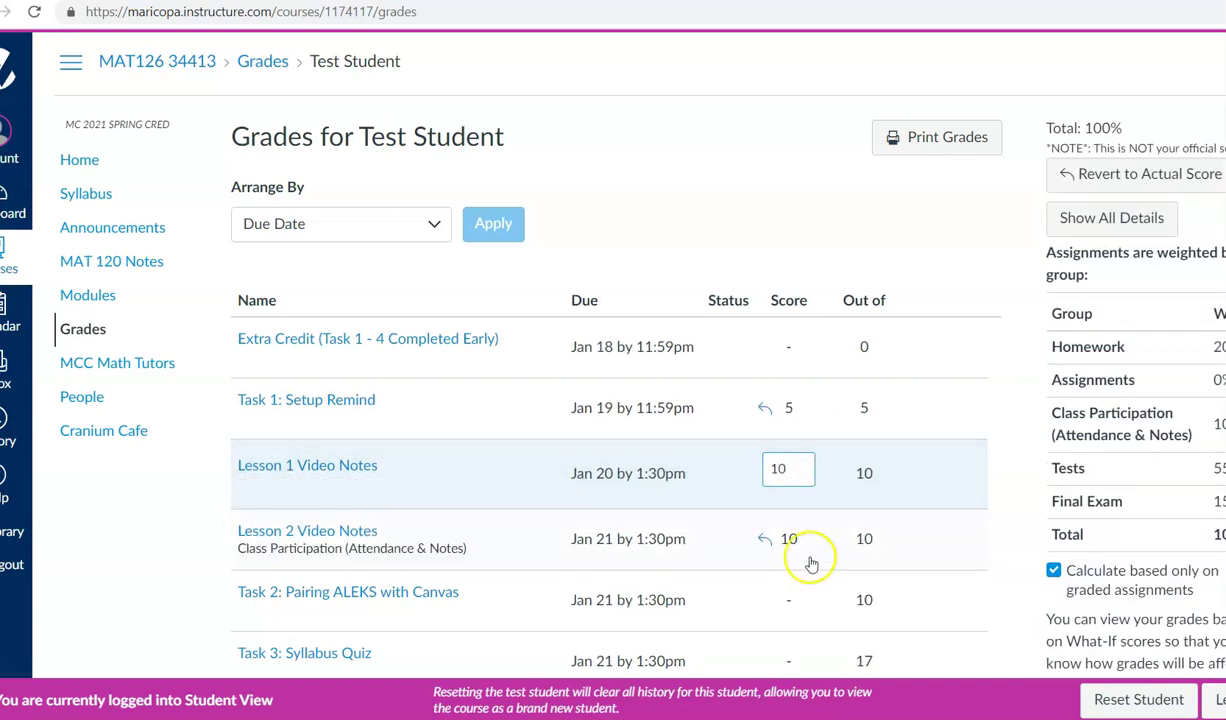
{"action": "key", "text": "Return"}
Enter what-if scores of 0 for Task 2: Pairing ALEKS with Canvas, 17 for Task 3: Syllabus Quiz, and 0 for Extra Credit
{"action": "left_click", "coordinate": [789, 604]}
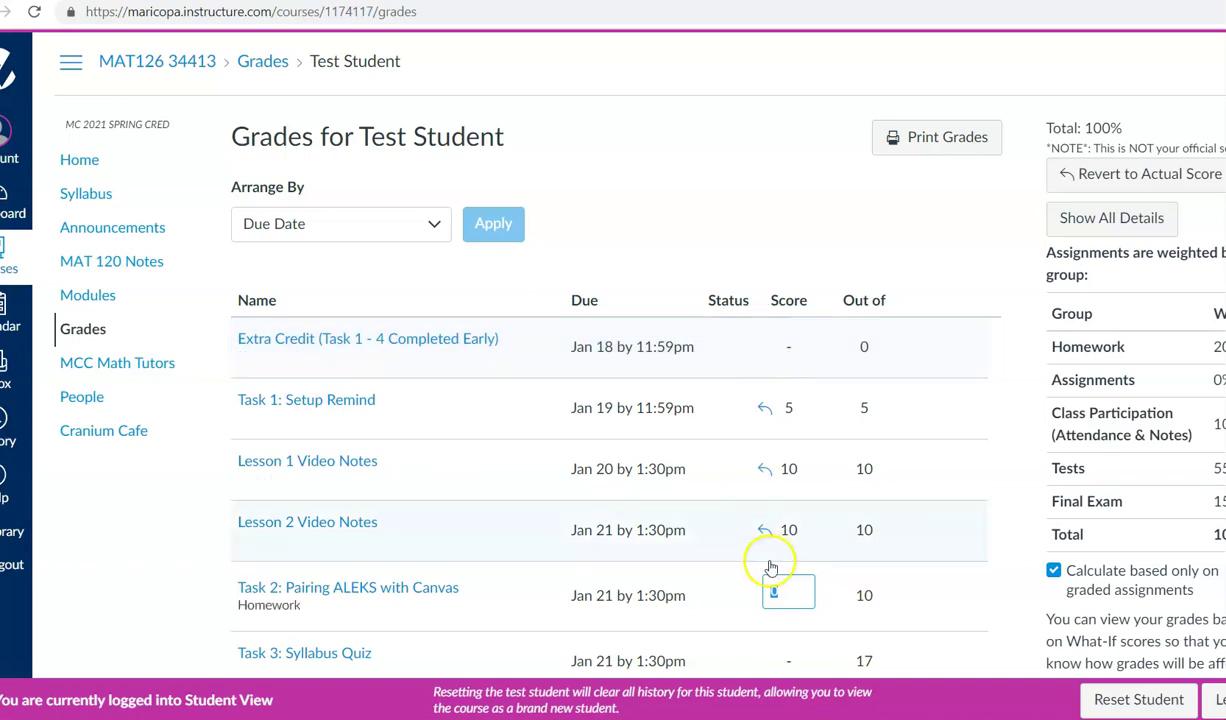
{"action": "key", "text": "Return"}
{"action": "left_click", "coordinate": [788, 657]}
{"action": "type", "text": "17"}
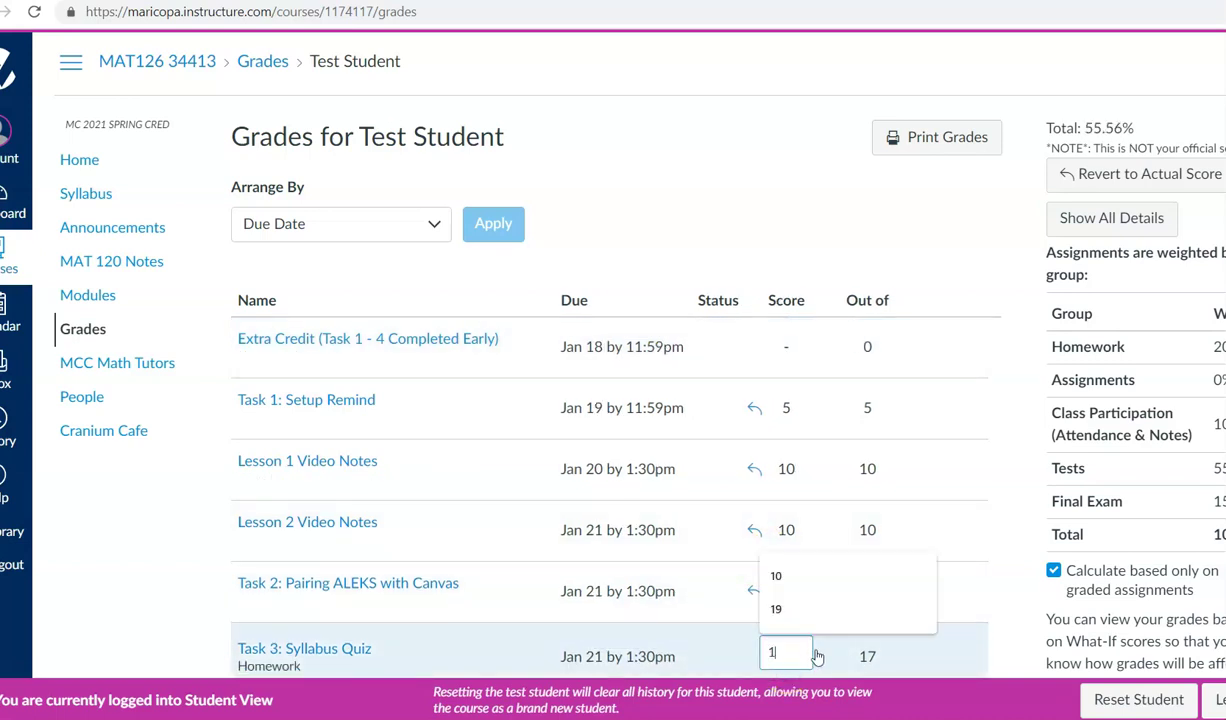
{"action": "left_click", "coordinate": [789, 591]}
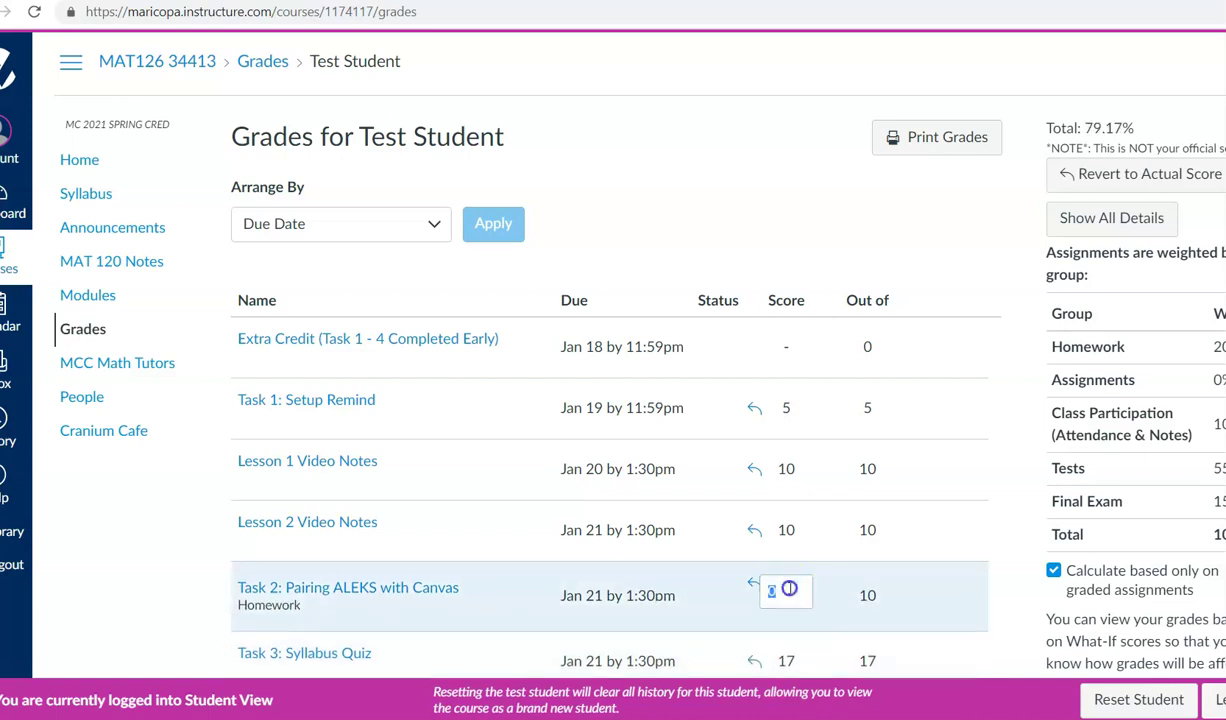
{"action": "left_click", "coordinate": [782, 350]}
Highlight the course total and revert all what-if scores to the actual scores
{"action": "left_click", "coordinate": [1131, 125]}
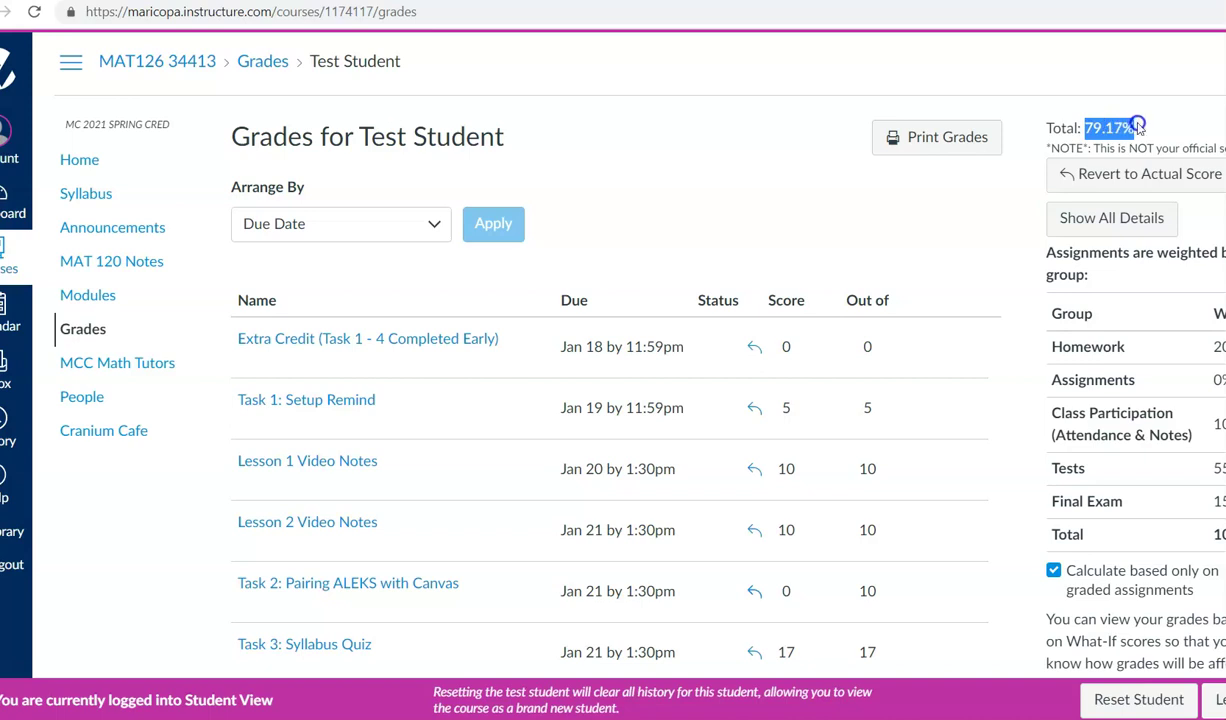
{"action": "left_click", "coordinate": [1110, 176]}
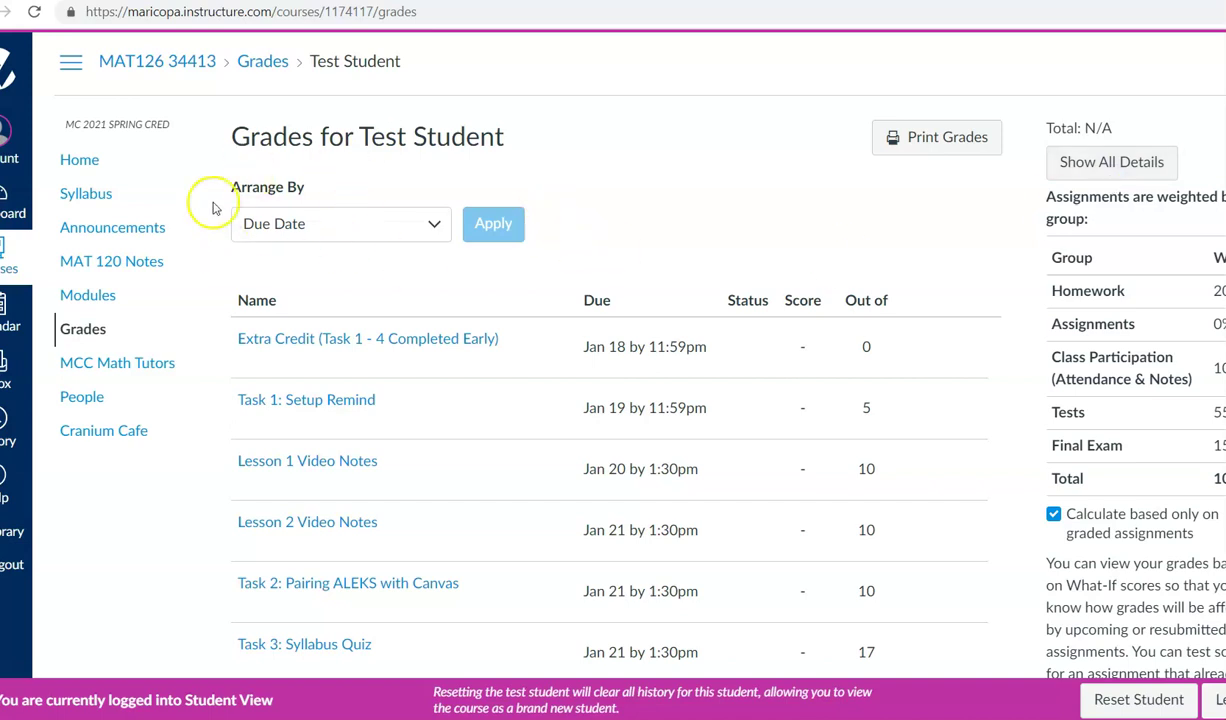
Open the course home page and examine its modules from Welcome through Lesson 1 - 11 Algebra Review
{"action": "left_click", "coordinate": [88, 162]}
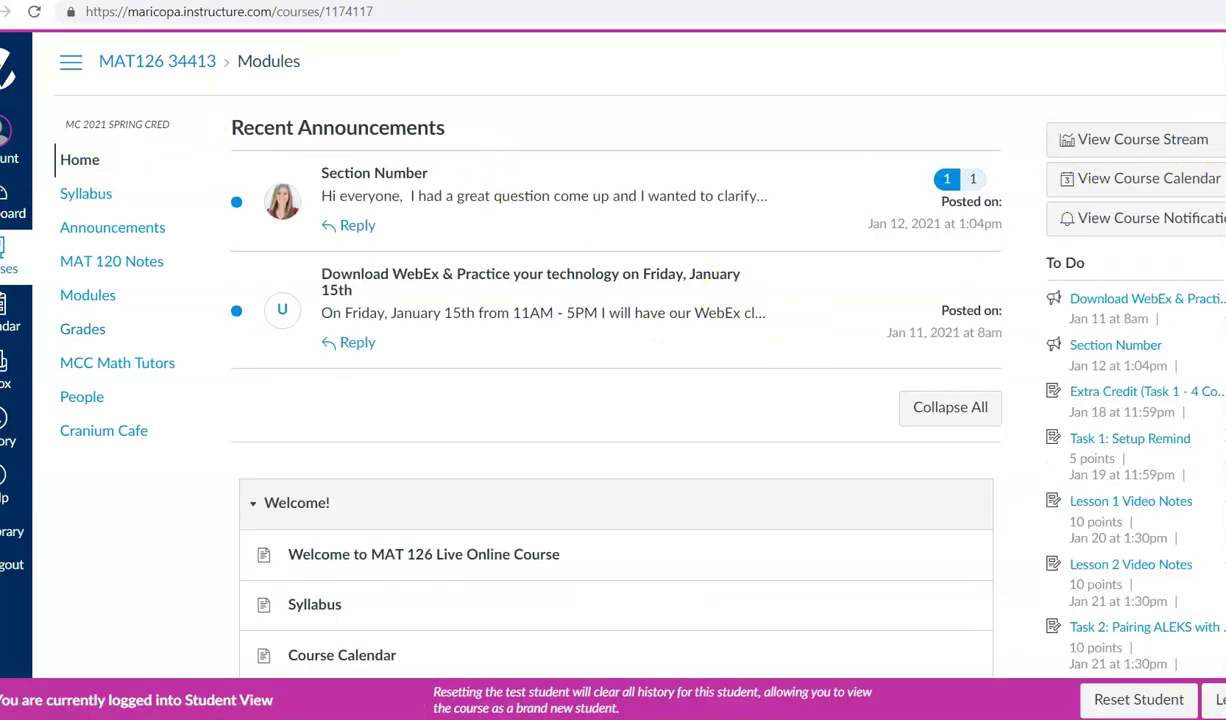
{"action": "scroll", "coordinate": [527, 219], "scroll_direction": "down", "scroll_amount": 6}
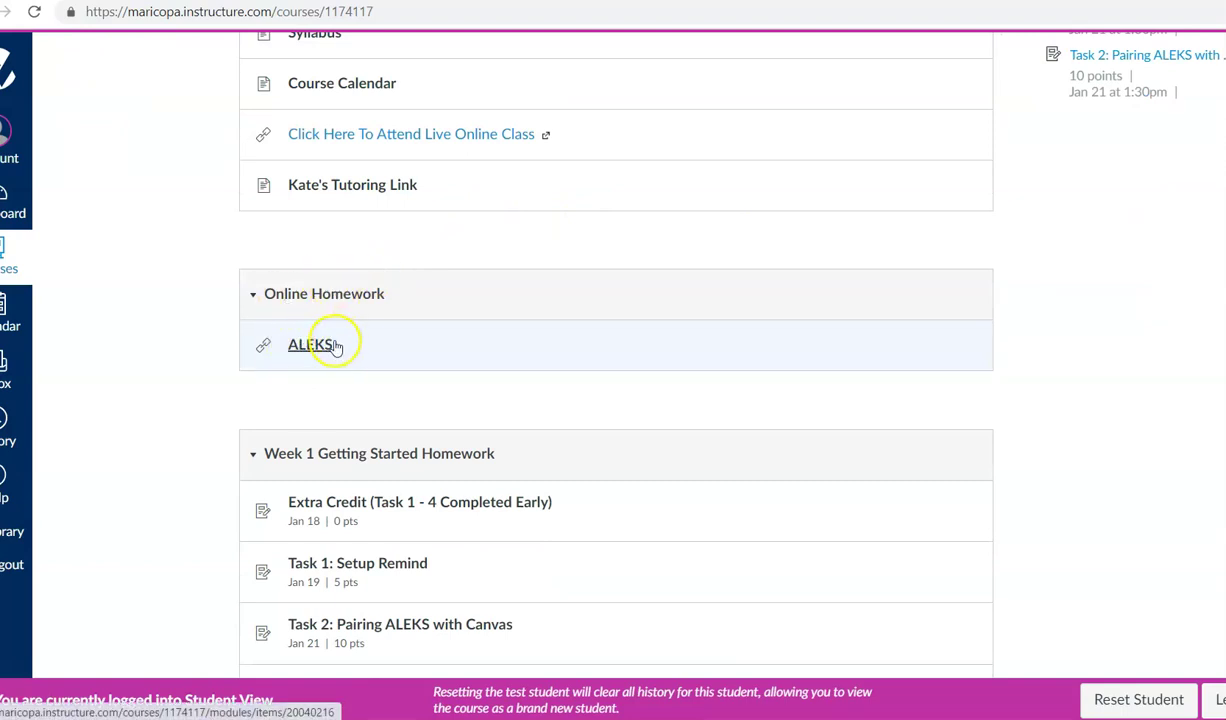
{"action": "scroll", "coordinate": [615, 350], "scroll_direction": "up", "scroll_amount": 6}
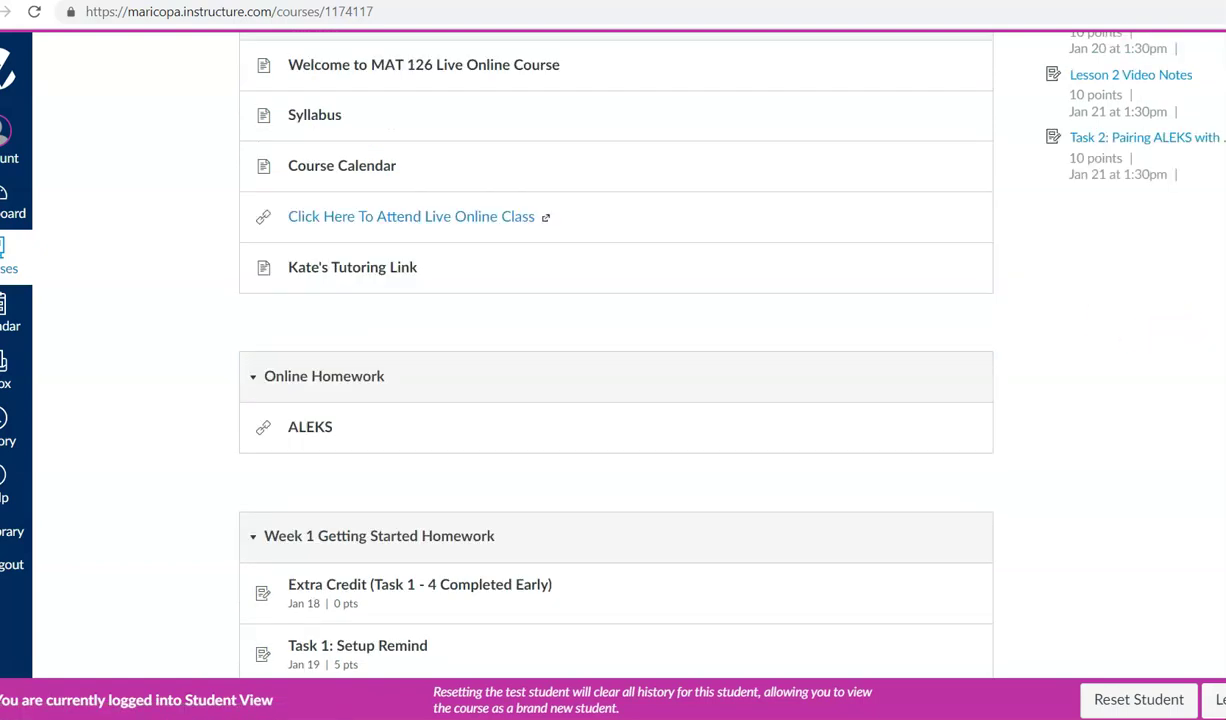
{"action": "scroll", "coordinate": [615, 350], "scroll_direction": "down", "scroll_amount": 10}
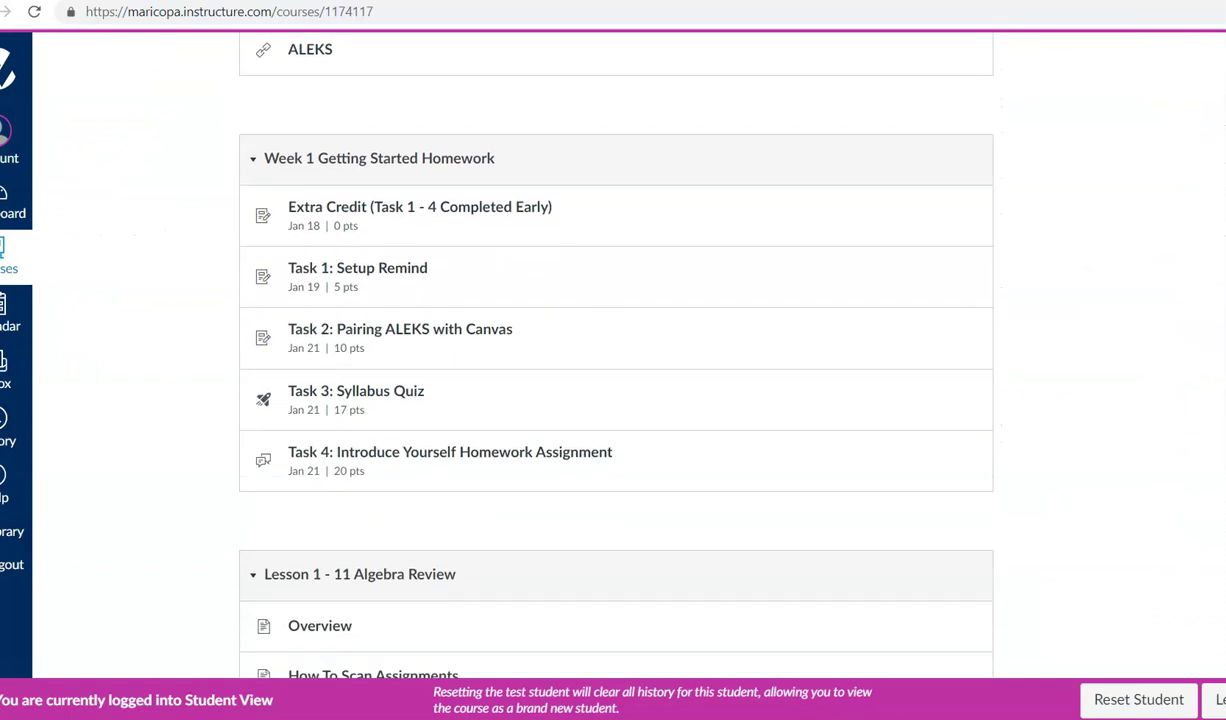
{"action": "scroll", "coordinate": [615, 350], "scroll_direction": "down", "scroll_amount": 6}
{"action": "scroll", "coordinate": [615, 350], "scroll_direction": "down", "scroll_amount": 2}
{"action": "scroll", "coordinate": [615, 350], "scroll_direction": "up", "scroll_amount": 5}
{"action": "scroll", "coordinate": [615, 350], "scroll_direction": "down", "scroll_amount": 4}
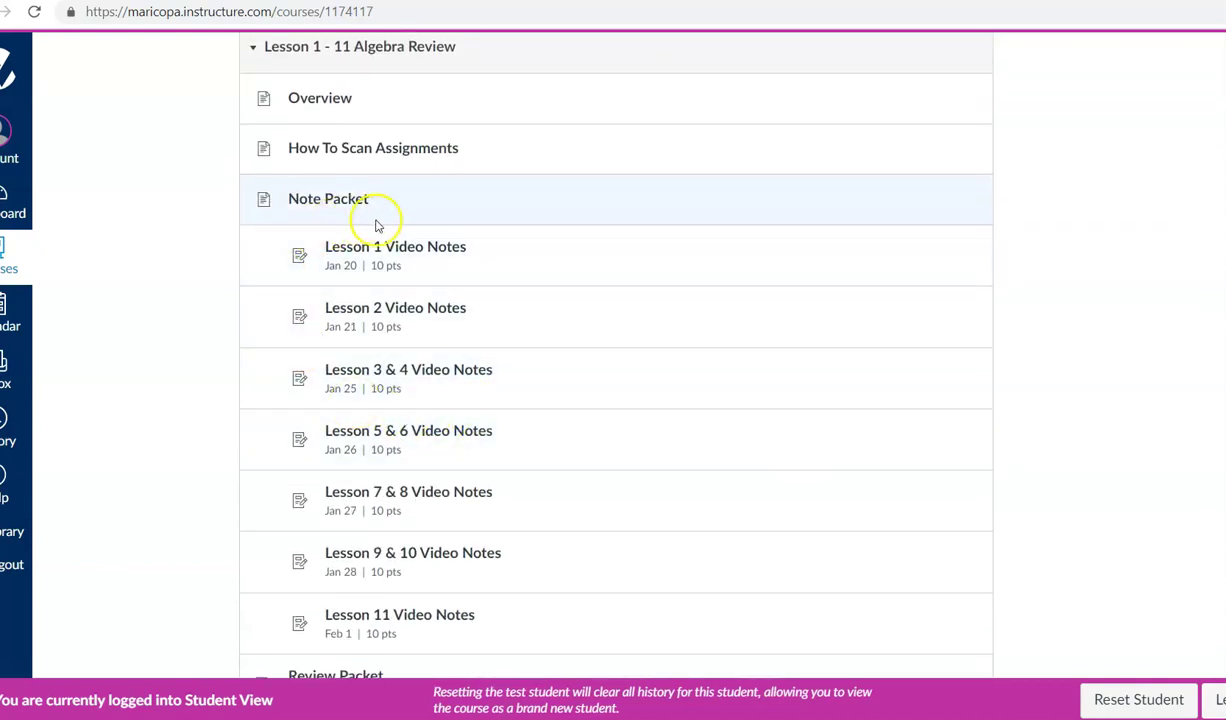
Open the Lesson 1 Video Notes assignment and review the video links and durations in its PDF preview
{"action": "left_click", "coordinate": [399, 258]}
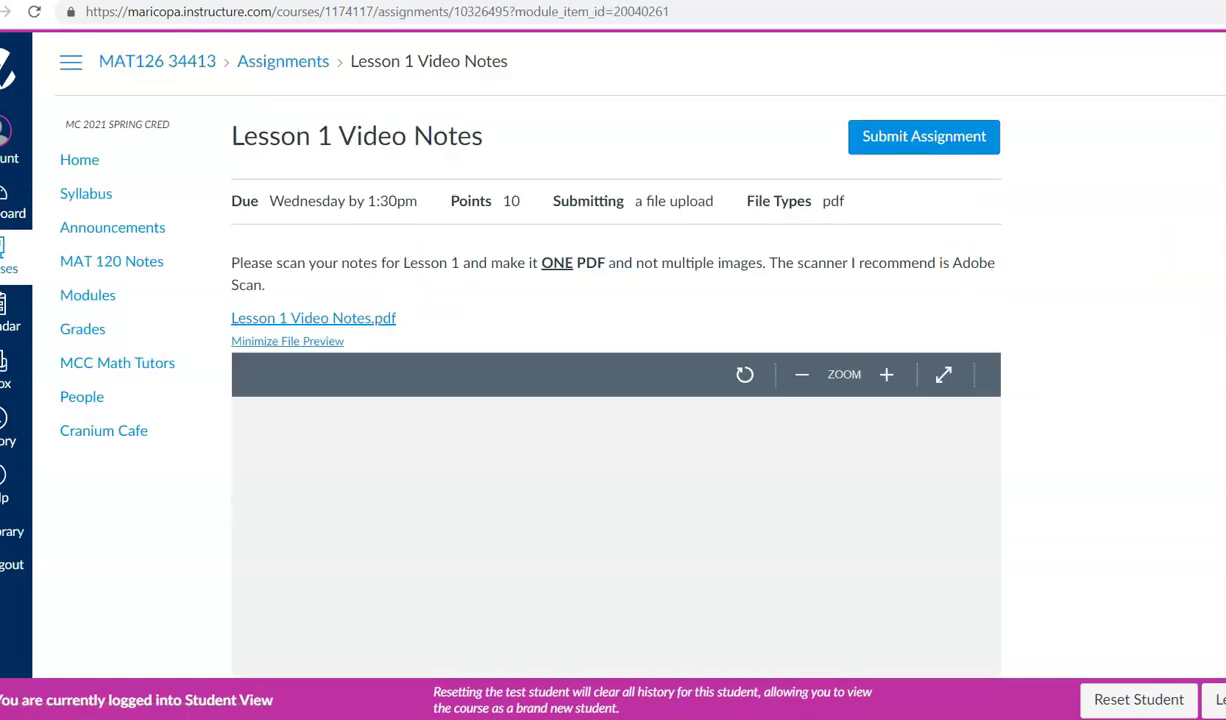
{"action": "scroll", "coordinate": [561, 306], "scroll_direction": "down", "scroll_amount": 2}
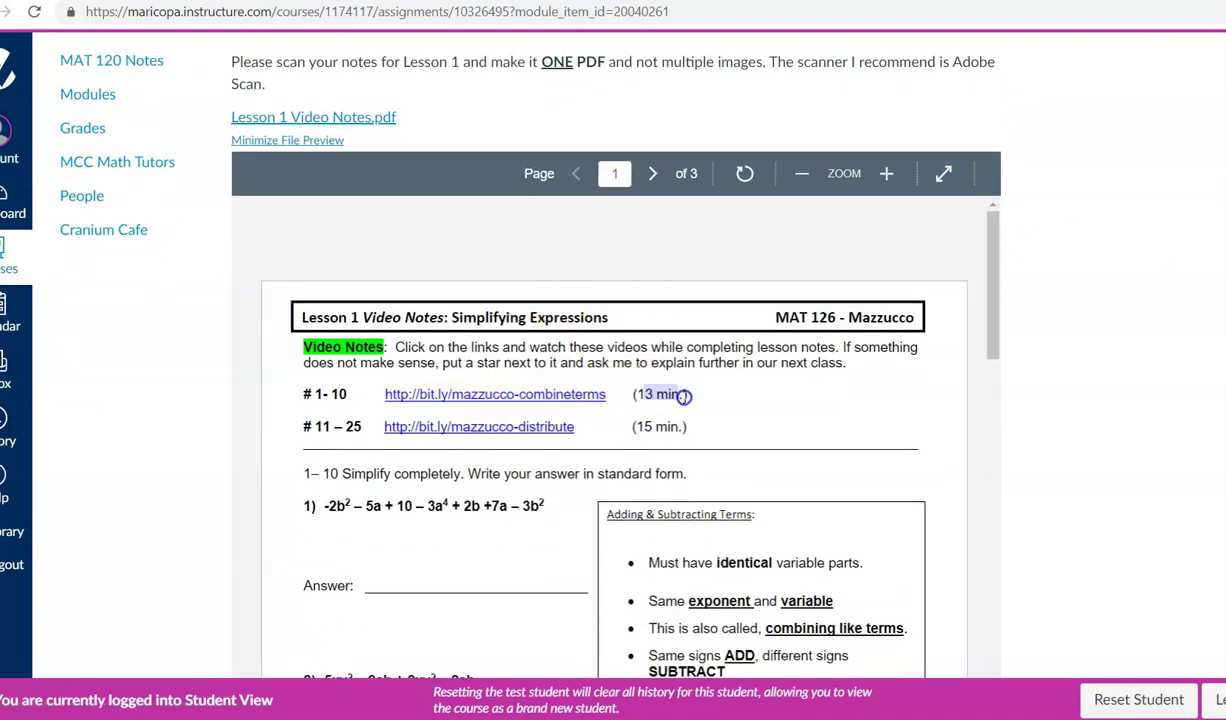
{"action": "left_click", "coordinate": [663, 428]}
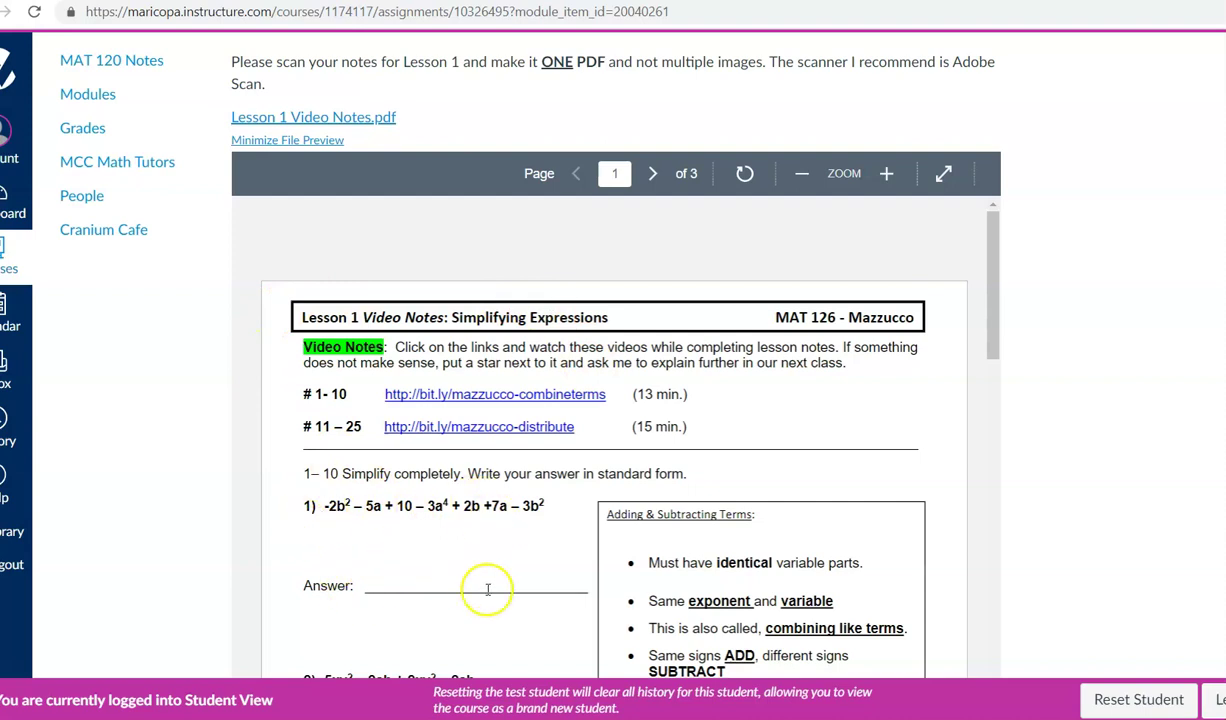
{"action": "scroll", "coordinate": [615, 400], "scroll_direction": "up", "scroll_amount": 3}
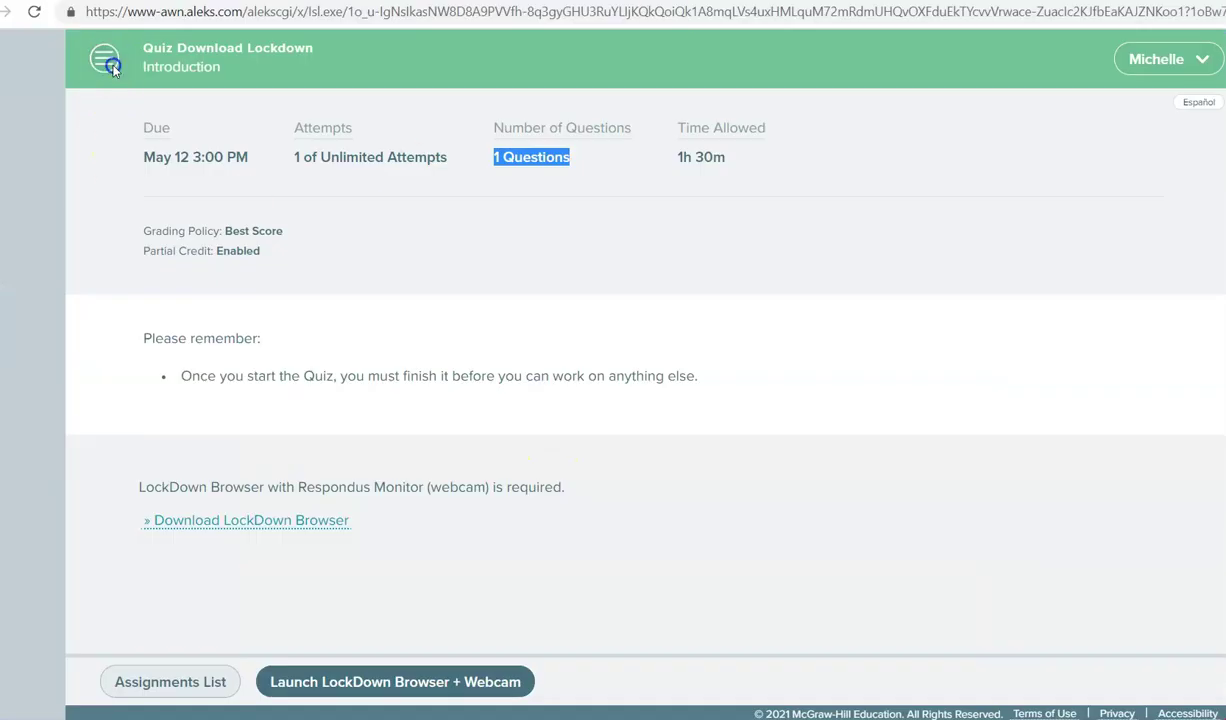
Switch to ALEKS, go to the assignments list, and open Lesson 1 and 2 ALEKS HW
{"action": "left_click", "coordinate": [104, 56]}
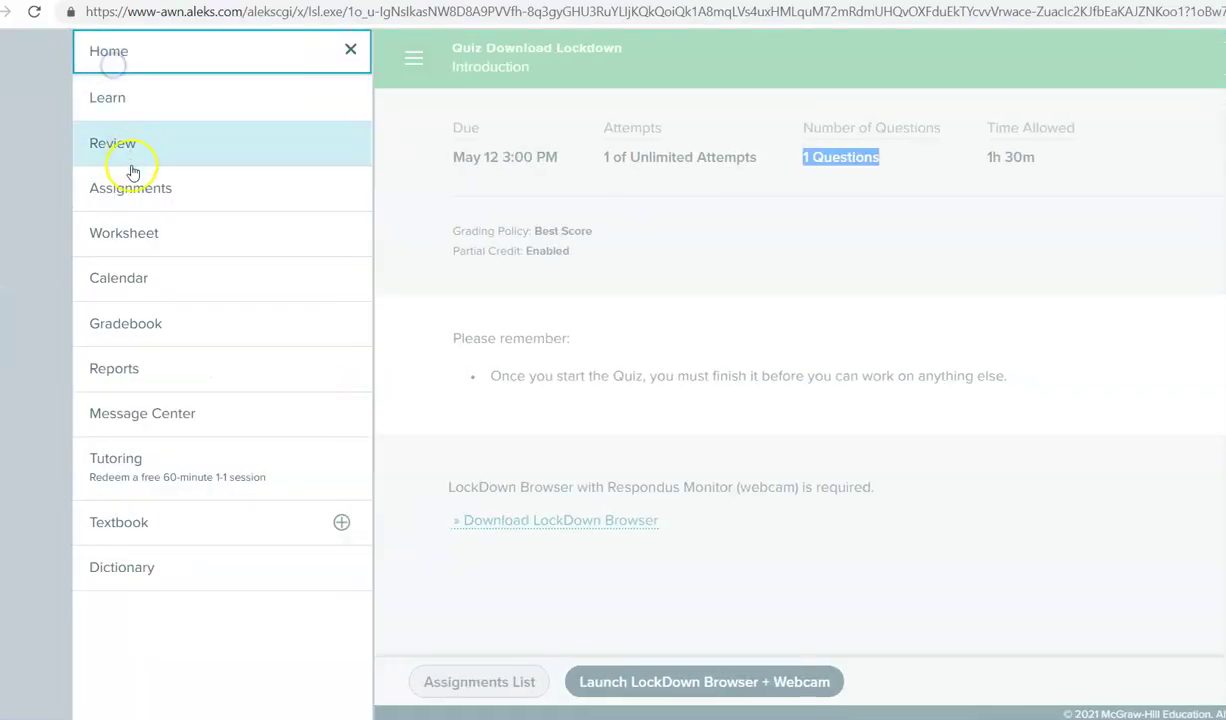
{"action": "left_click", "coordinate": [133, 178]}
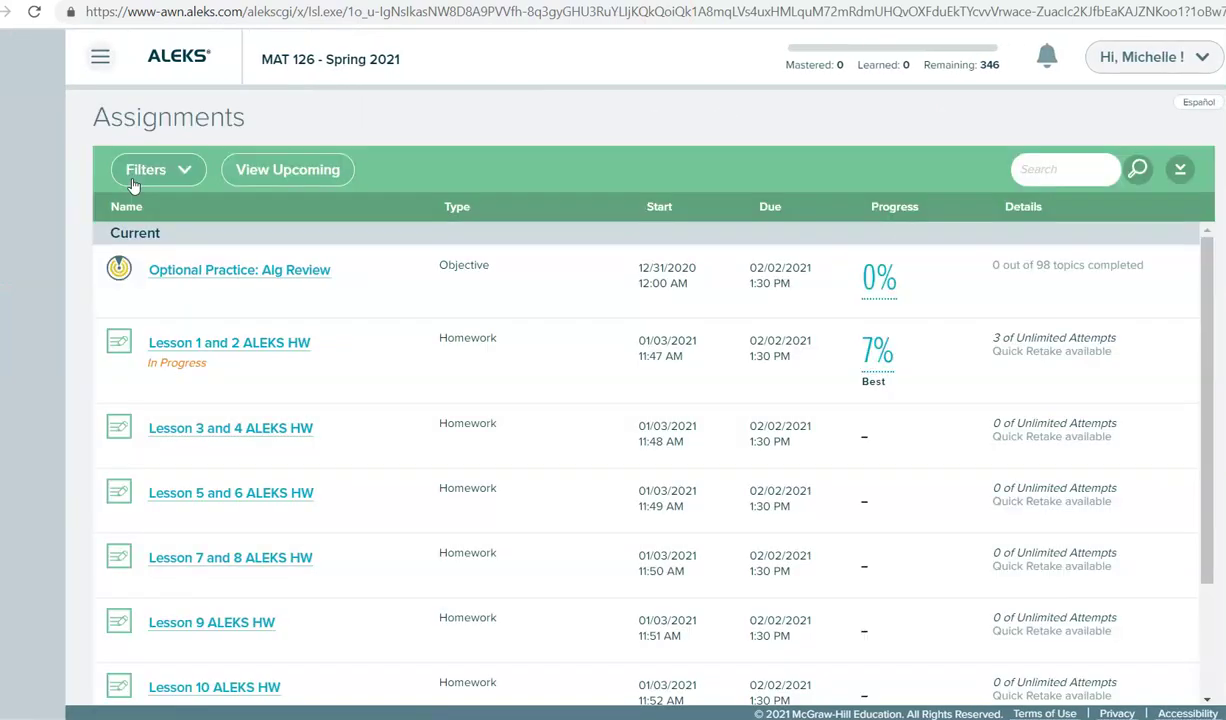
{"action": "left_click", "coordinate": [222, 338]}
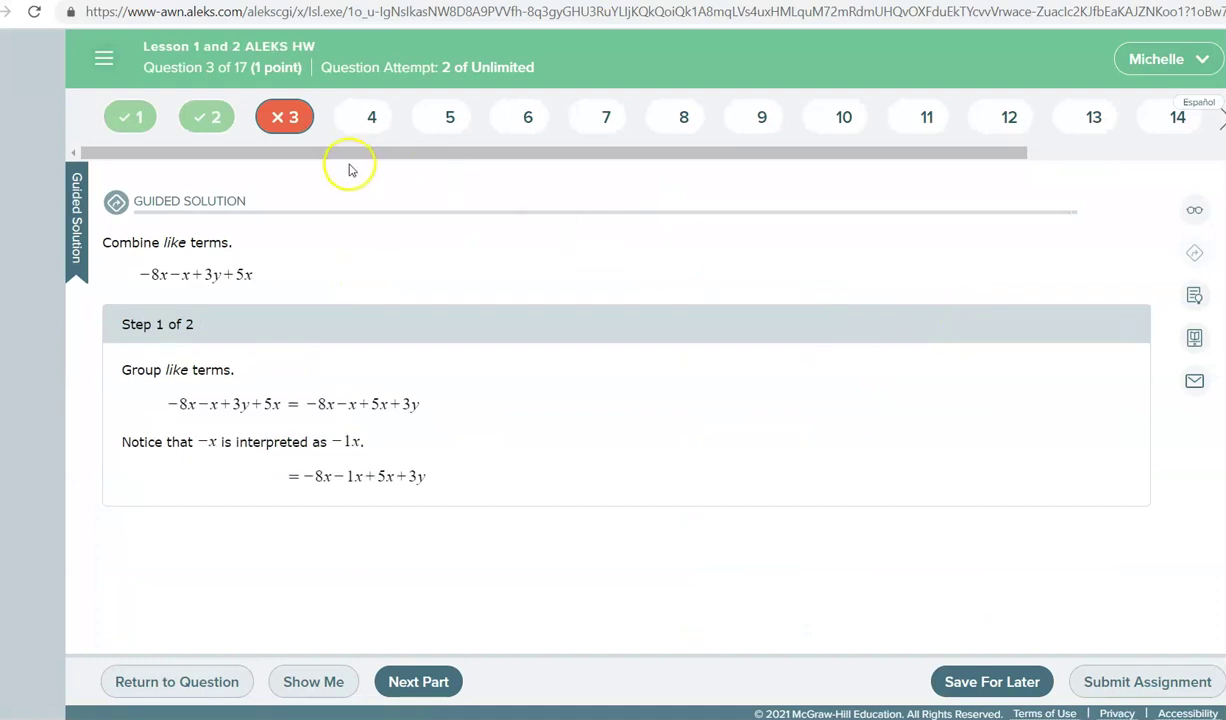
{"action": "left_click", "coordinate": [587, 129]}
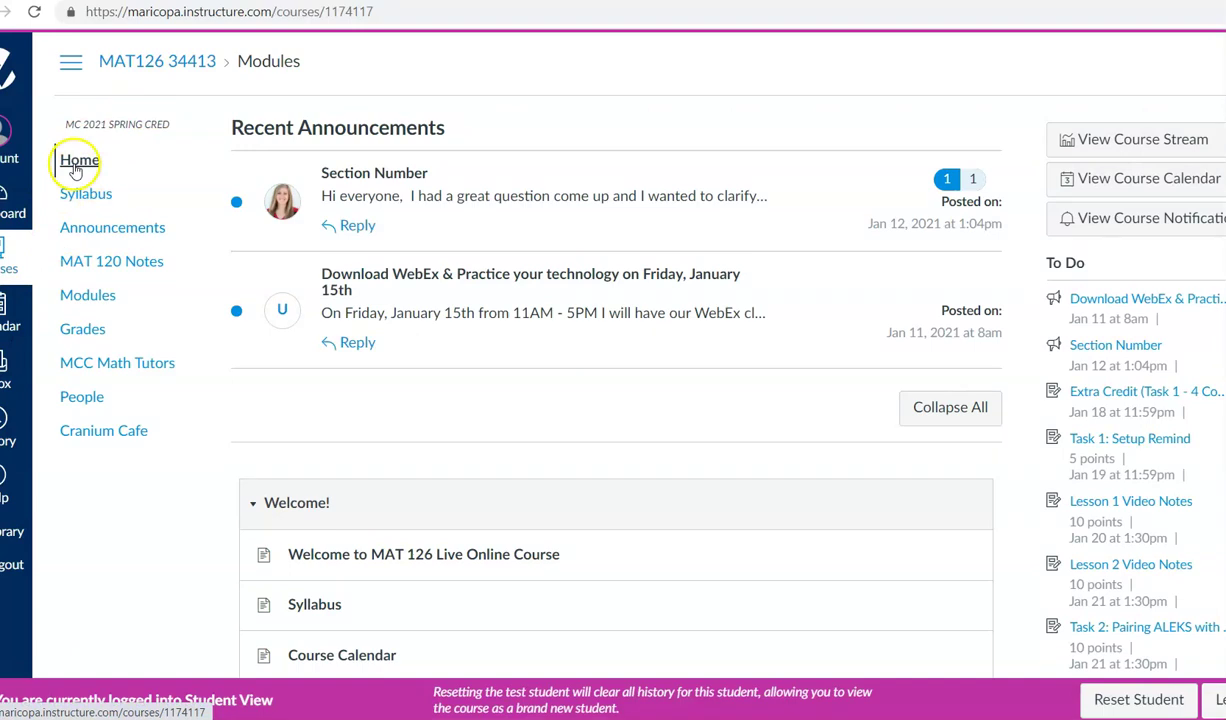
Back in Canvas, open the Course Calendar from the Welcome module and highlight the January 20 entry for ALEKS Lesson 1 & 2
{"action": "scroll", "coordinate": [616, 405], "scroll_direction": "down", "scroll_amount": 1}
{"action": "scroll", "coordinate": [540, 187], "scroll_direction": "down", "scroll_amount": 4}
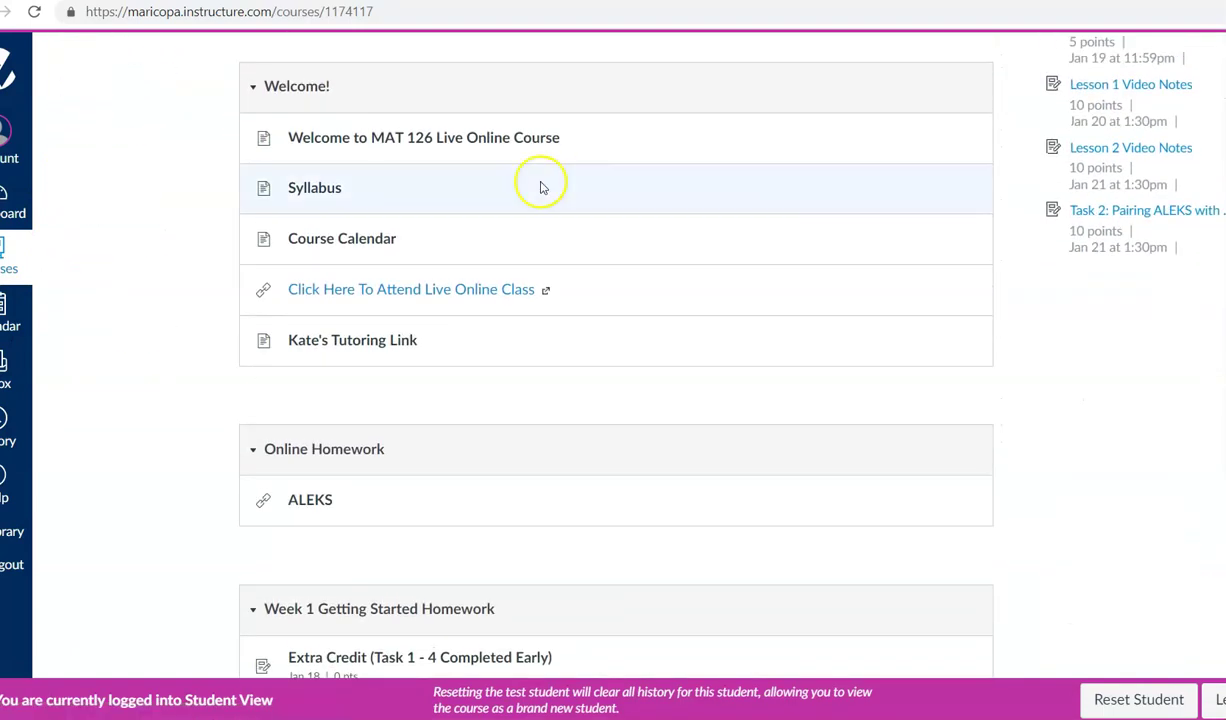
{"action": "left_click", "coordinate": [336, 234]}
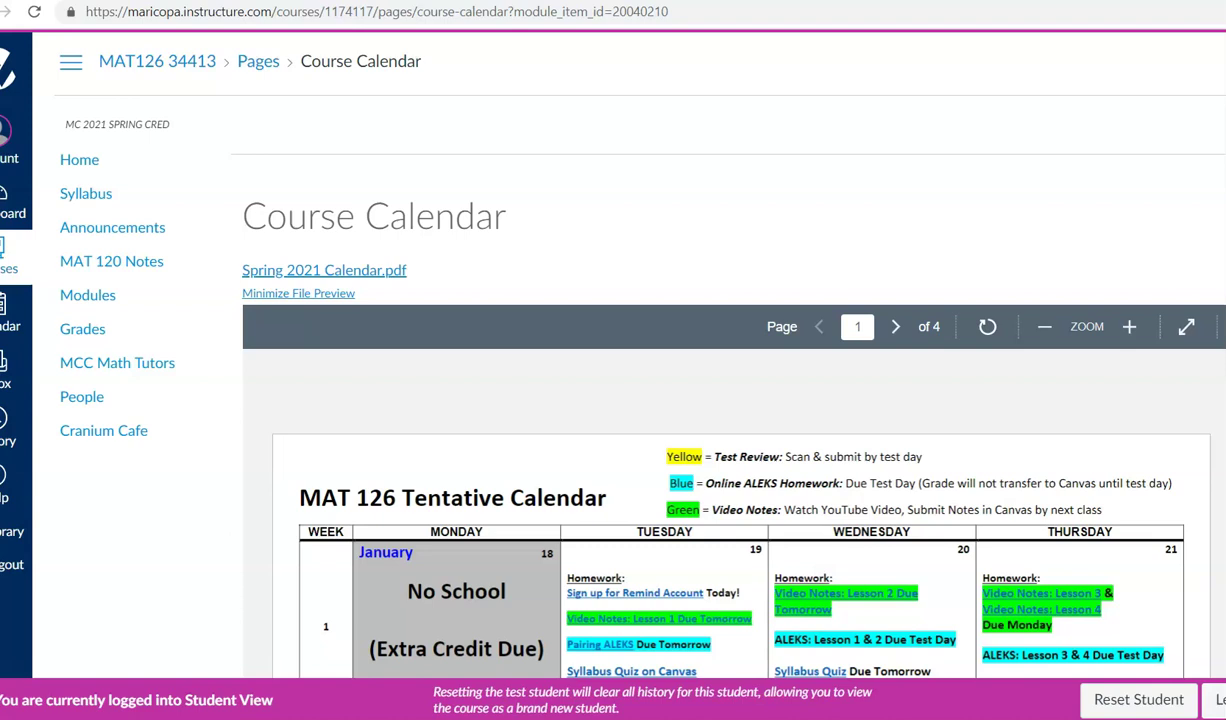
{"action": "scroll", "coordinate": [700, 400], "scroll_direction": "down", "scroll_amount": 3}
{"action": "scroll", "coordinate": [700, 400], "scroll_direction": "down", "scroll_amount": 2}
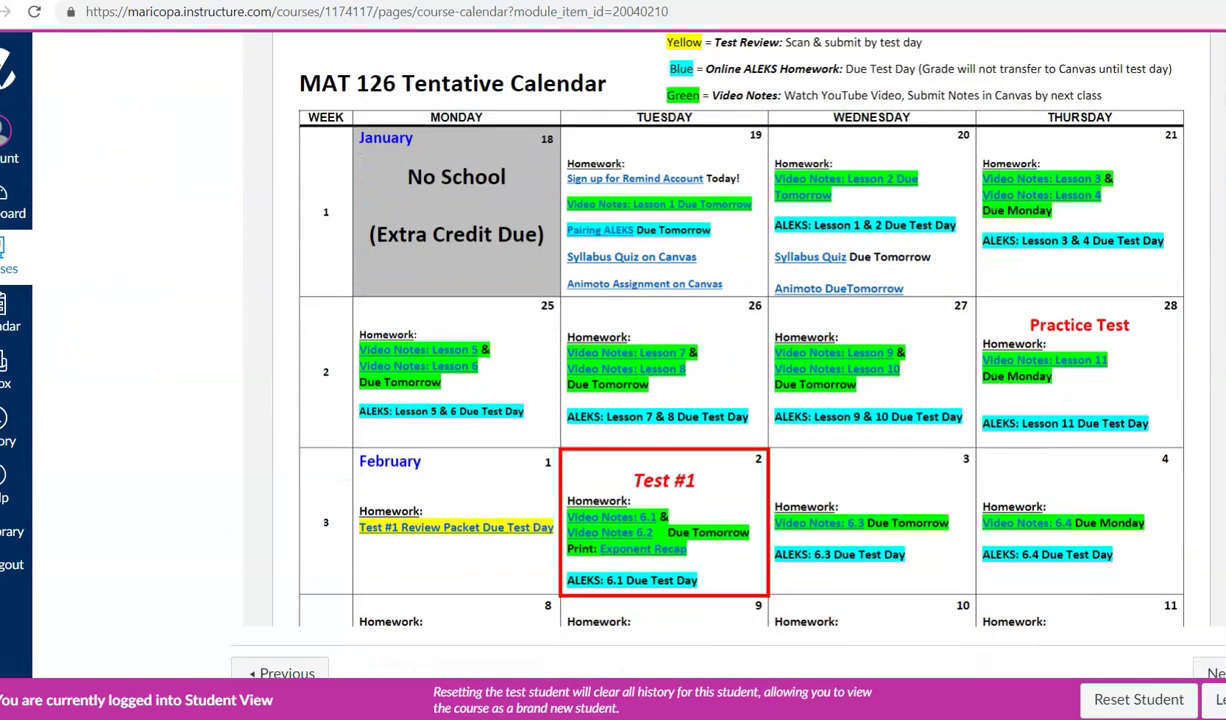
{"action": "scroll", "coordinate": [615, 340], "scroll_direction": "up", "scroll_amount": 1}
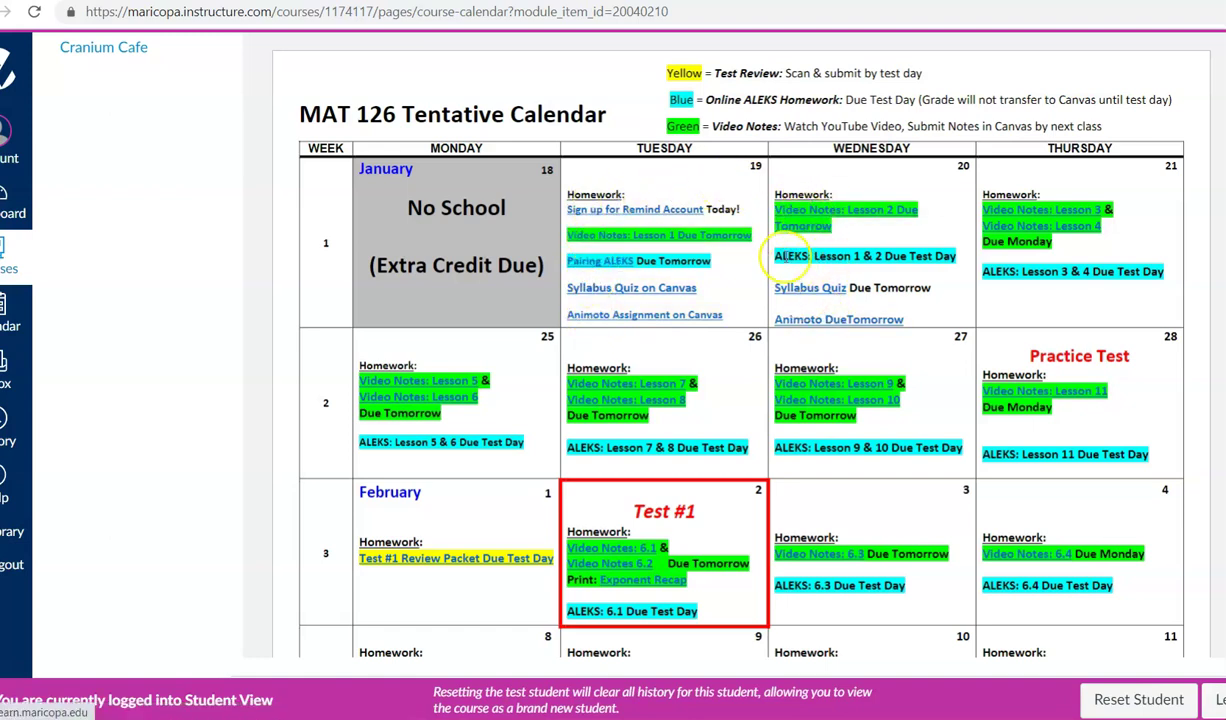
{"action": "left_click_drag", "start_coordinate": [772, 256], "coordinate": [958, 262]}
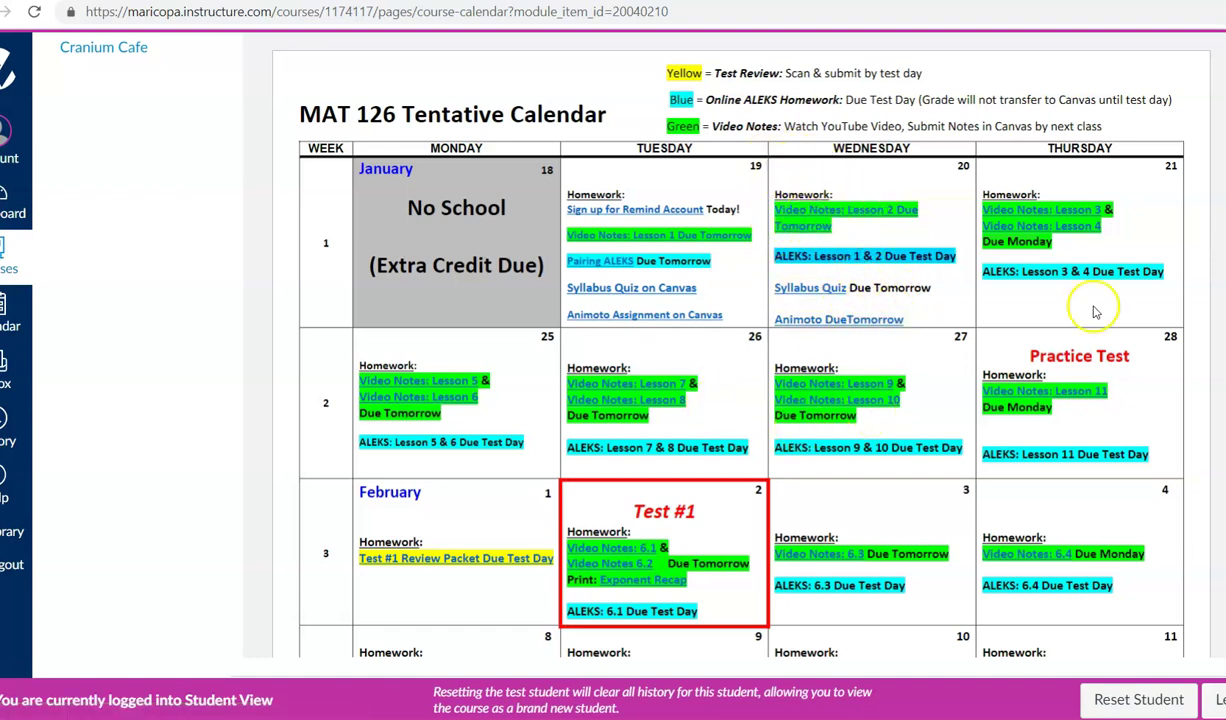
Review the homework, practice test and Test #1 entries for weeks 1 to 4 in the course calendar
{"action": "scroll", "coordinate": [1210, 35], "scroll_direction": "down", "scroll_amount": 2}
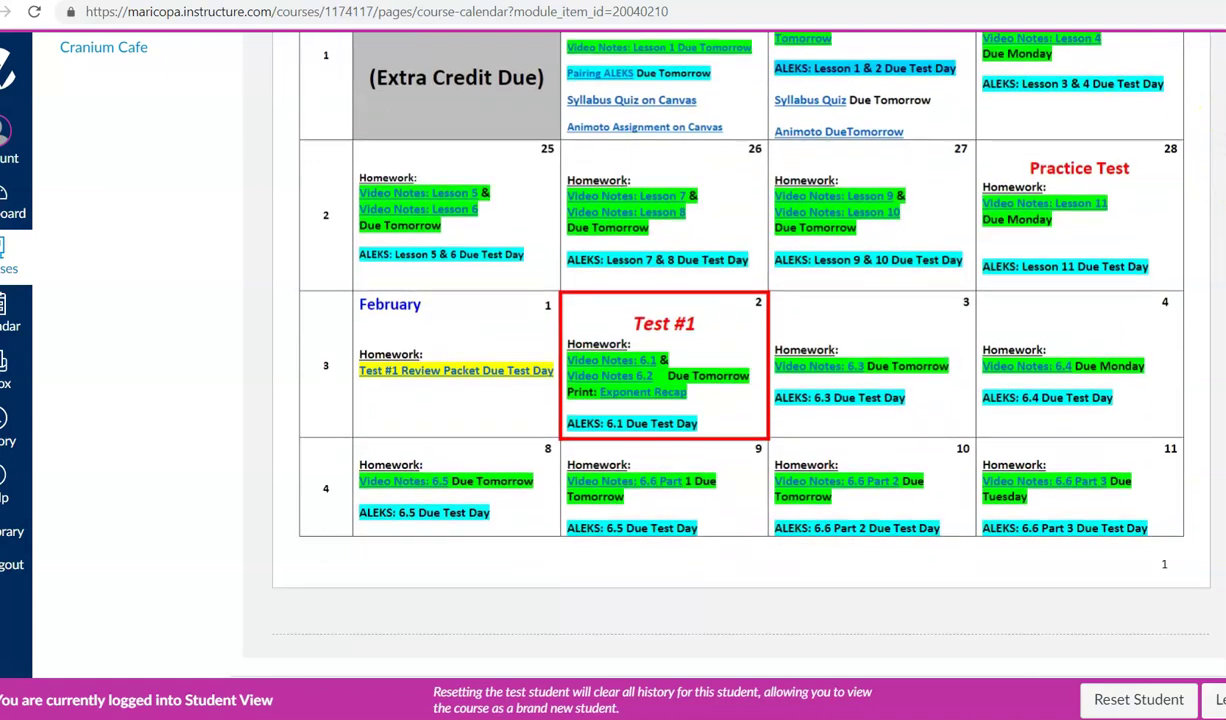
{"action": "scroll", "coordinate": [1218, 110], "scroll_direction": "down", "scroll_amount": 2}
{"action": "scroll", "coordinate": [1218, 110], "scroll_direction": "up", "scroll_amount": 3}
{"action": "scroll", "coordinate": [1216, 104], "scroll_direction": "up", "scroll_amount": 1}
{"action": "scroll", "coordinate": [1216, 104], "scroll_direction": "down", "scroll_amount": 1}
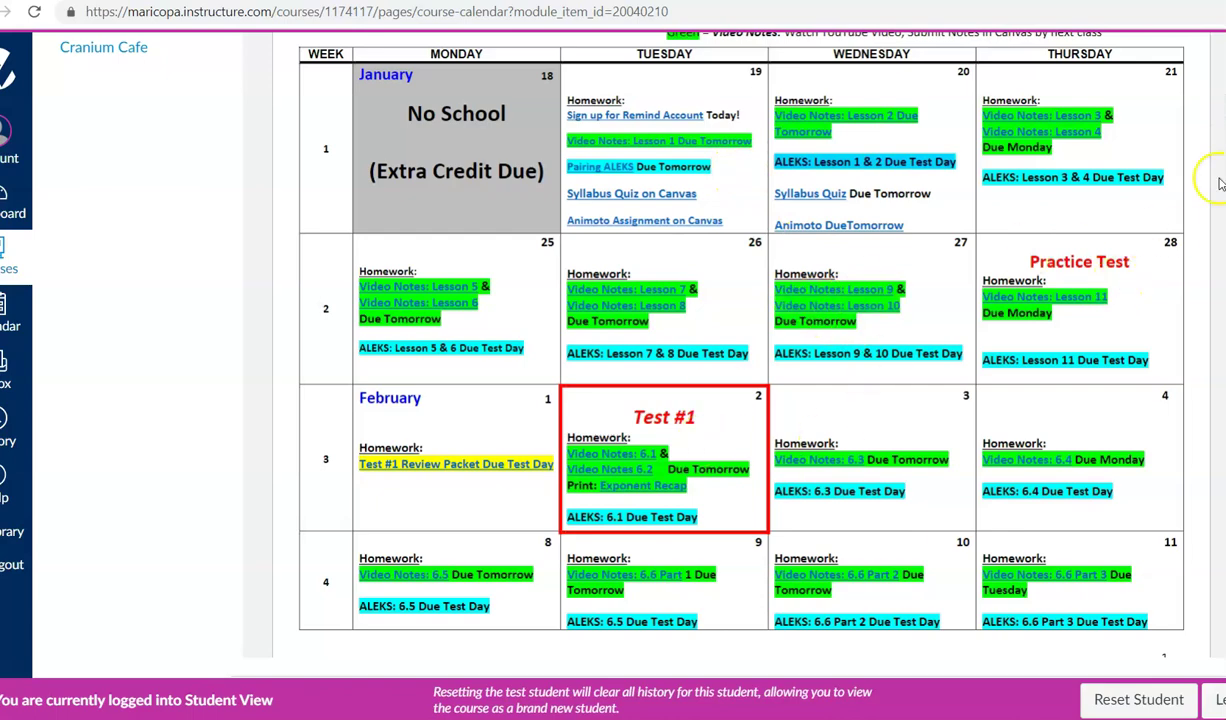
{"action": "scroll", "coordinate": [741, 340], "scroll_direction": "down", "scroll_amount": 2}
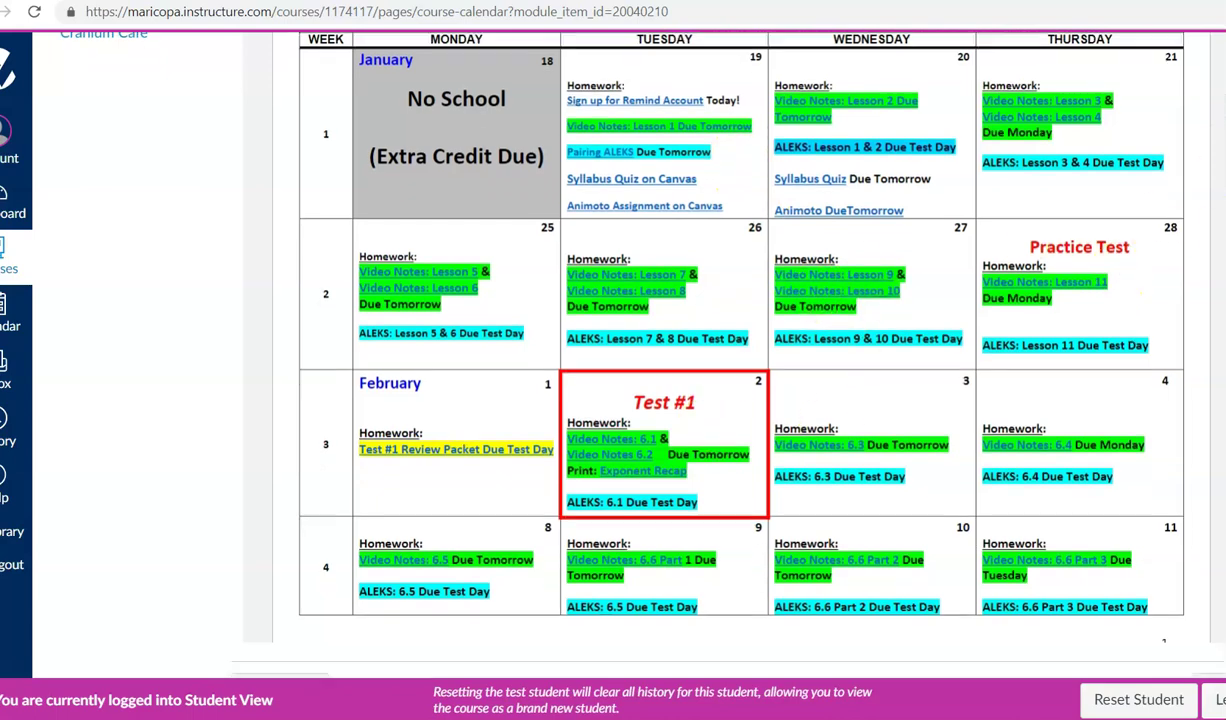
{"action": "scroll", "coordinate": [567, 336], "scroll_direction": "up", "scroll_amount": 5}
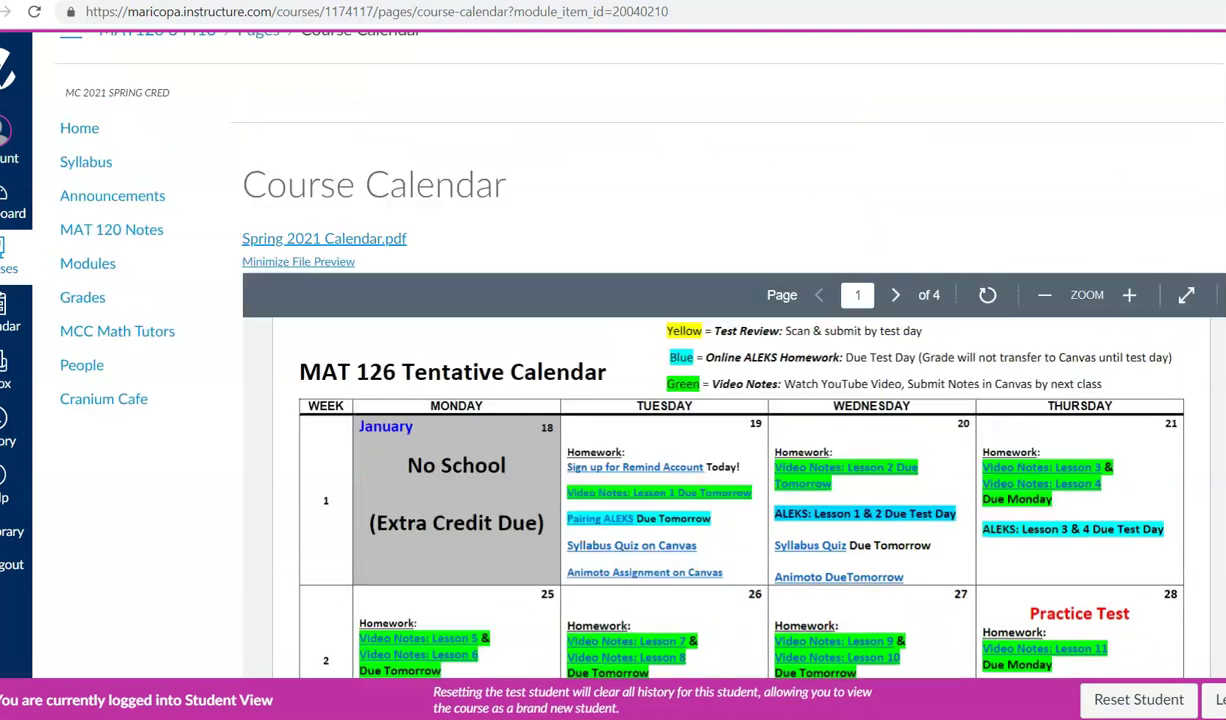